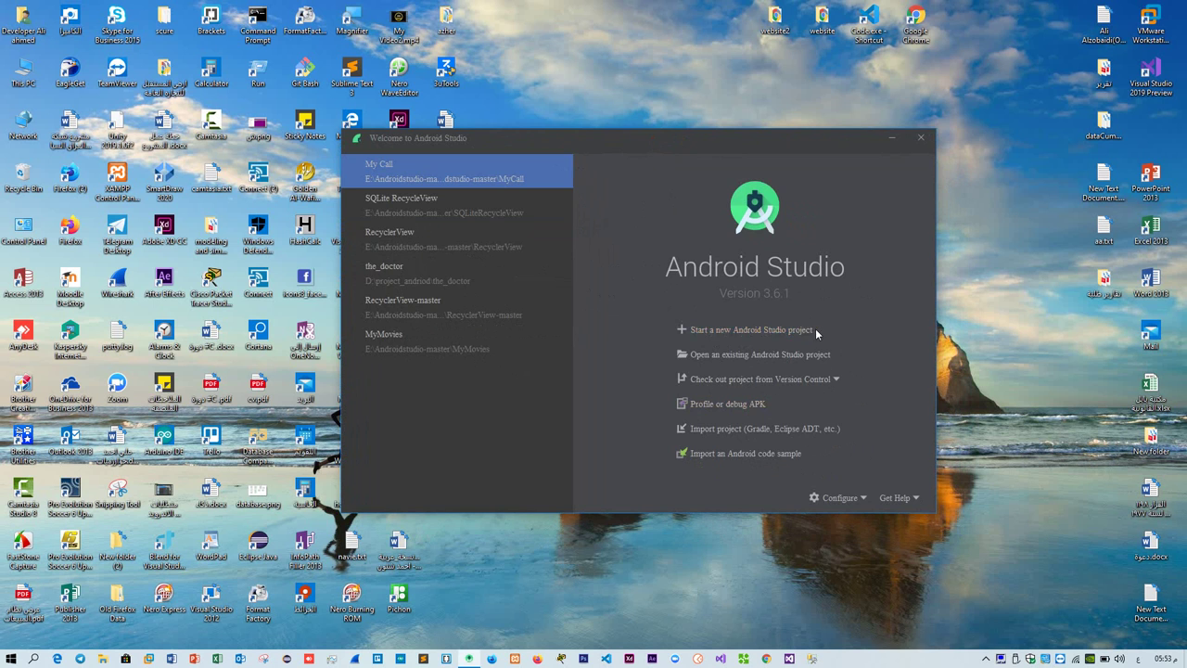
- Start a new Android Studio project based on the Empty Activity template for Phone and Tablet
{"action": "left_click", "coordinate": [798, 331]}
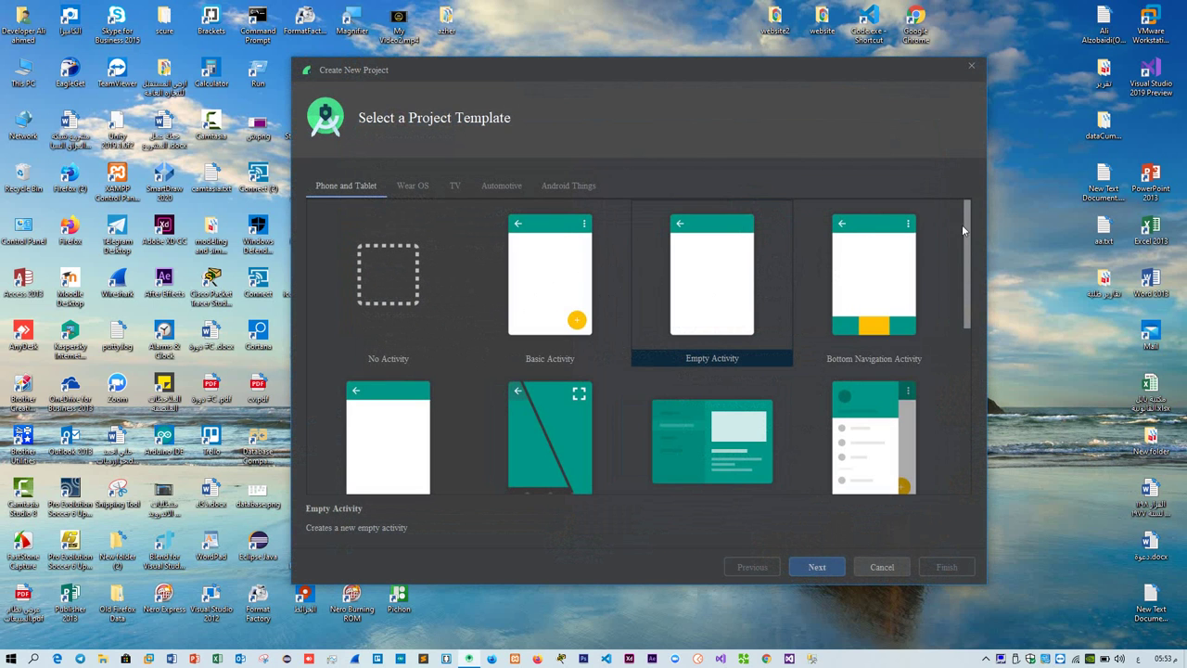
{"action": "left_click_drag", "start_coordinate": [970, 217], "coordinate": [965, 245]}
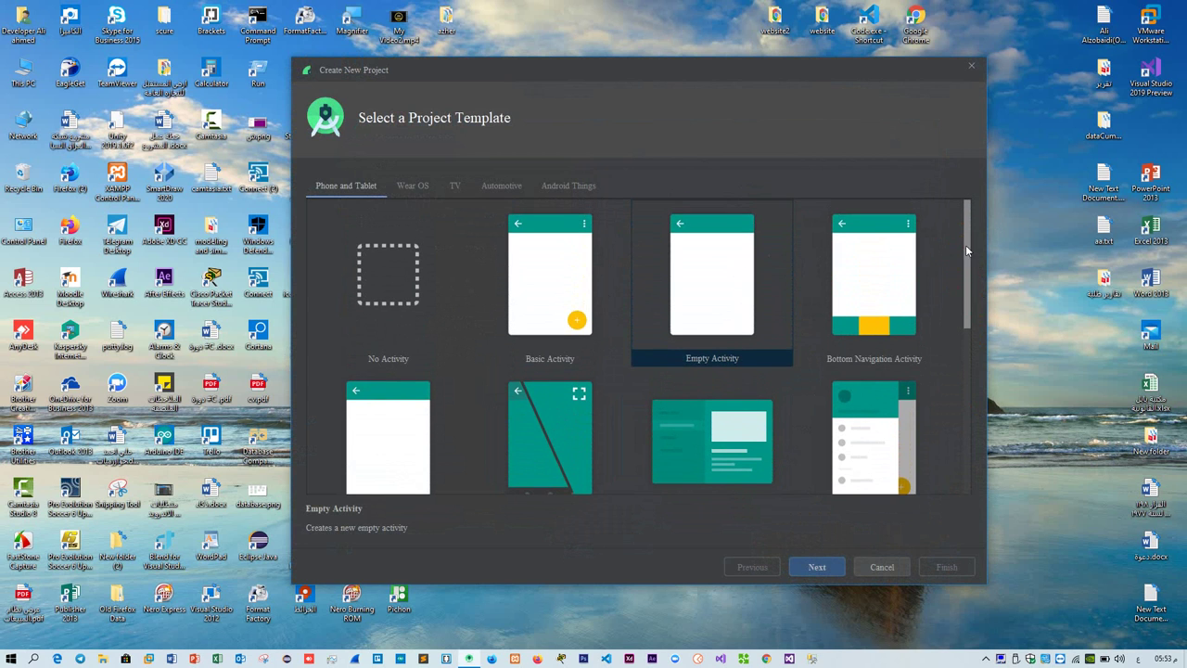
{"action": "left_click", "coordinate": [536, 276]}
{"action": "left_click", "coordinate": [672, 276]}
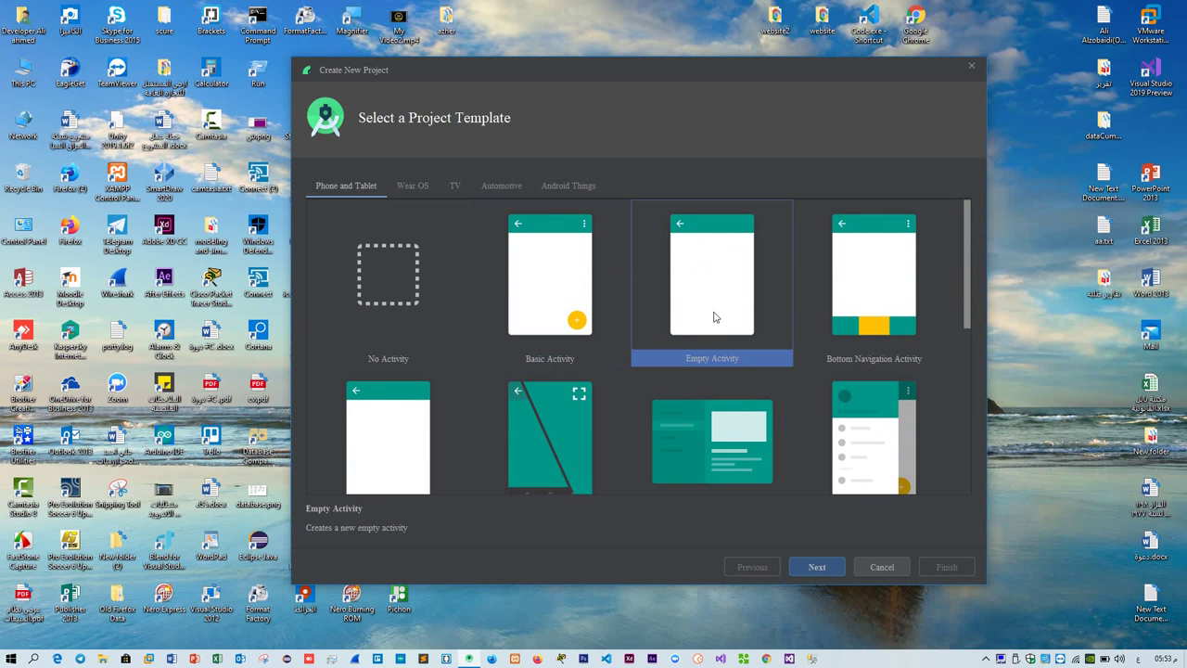
{"action": "left_click", "coordinate": [803, 565]}
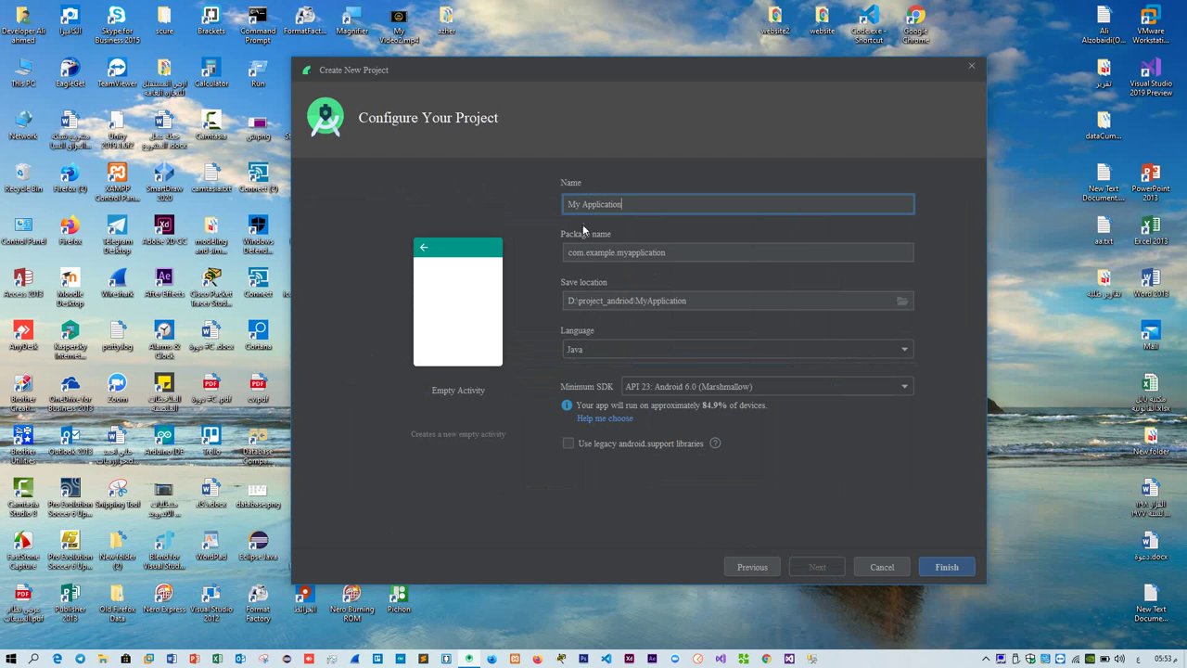
- Name the new project "test" in place of the default application name
{"action": "left_click_drag", "start_coordinate": [623, 204], "coordinate": [508, 217]}
{"action": "key", "text": "BackSpace"}
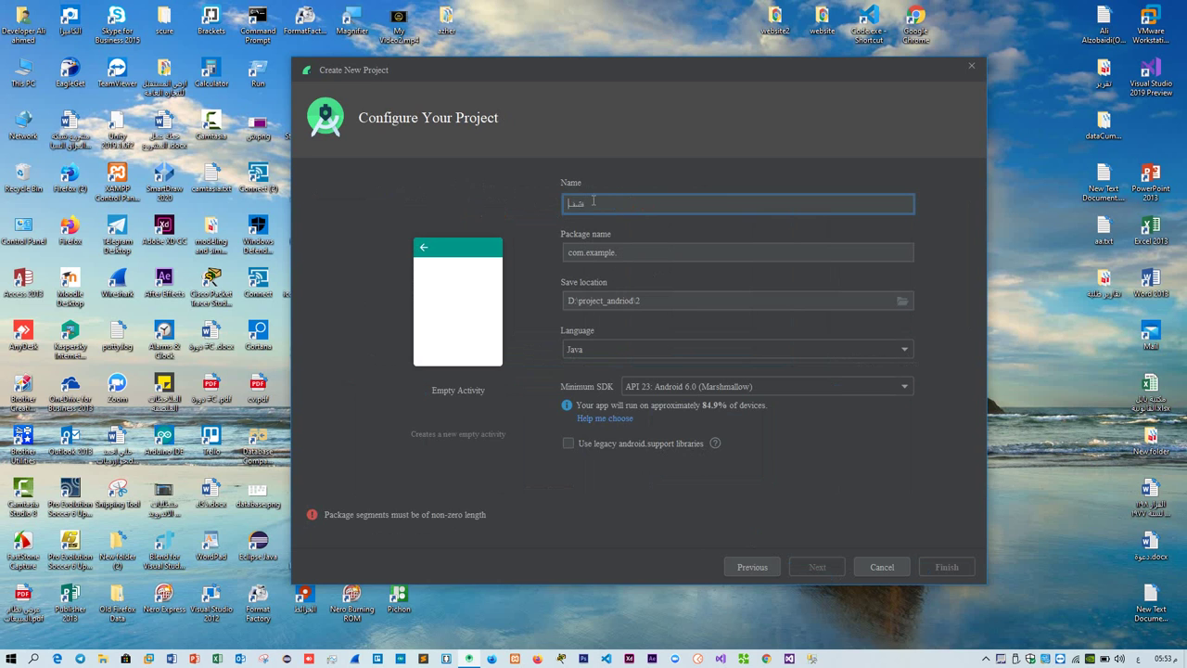
{"action": "type", "text": "test"}
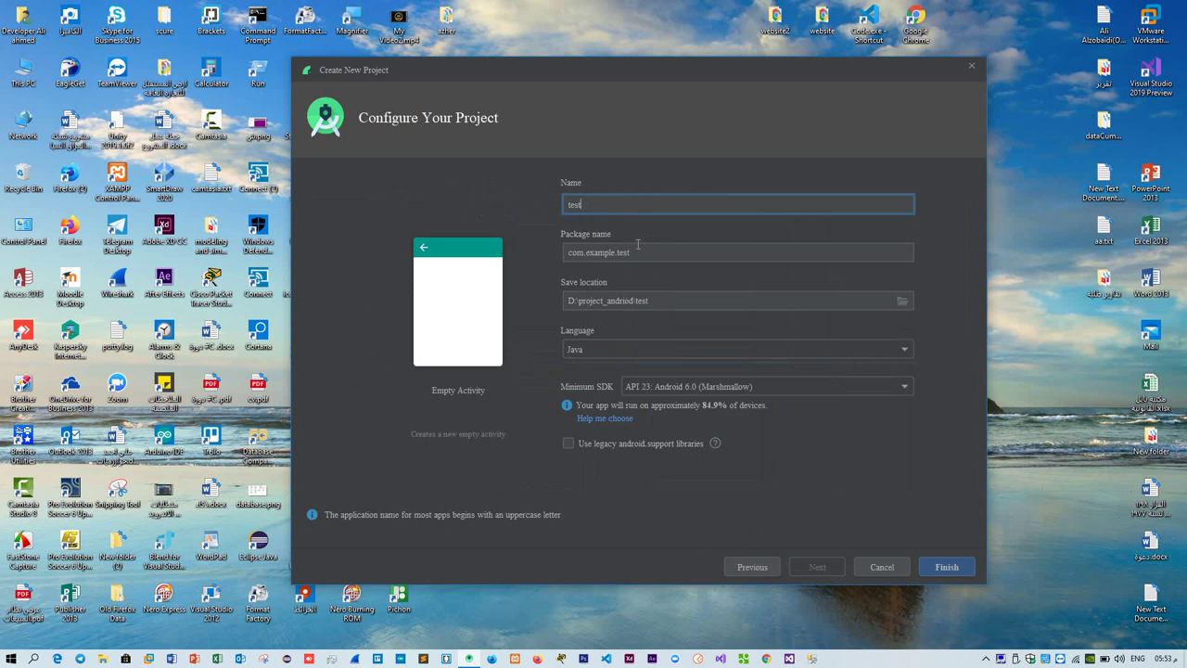
- Examine the project's package name, its relation to the project name, and the save location
{"action": "left_click_drag", "start_coordinate": [638, 245], "coordinate": [544, 258]}
{"action": "left_click", "coordinate": [577, 254]}
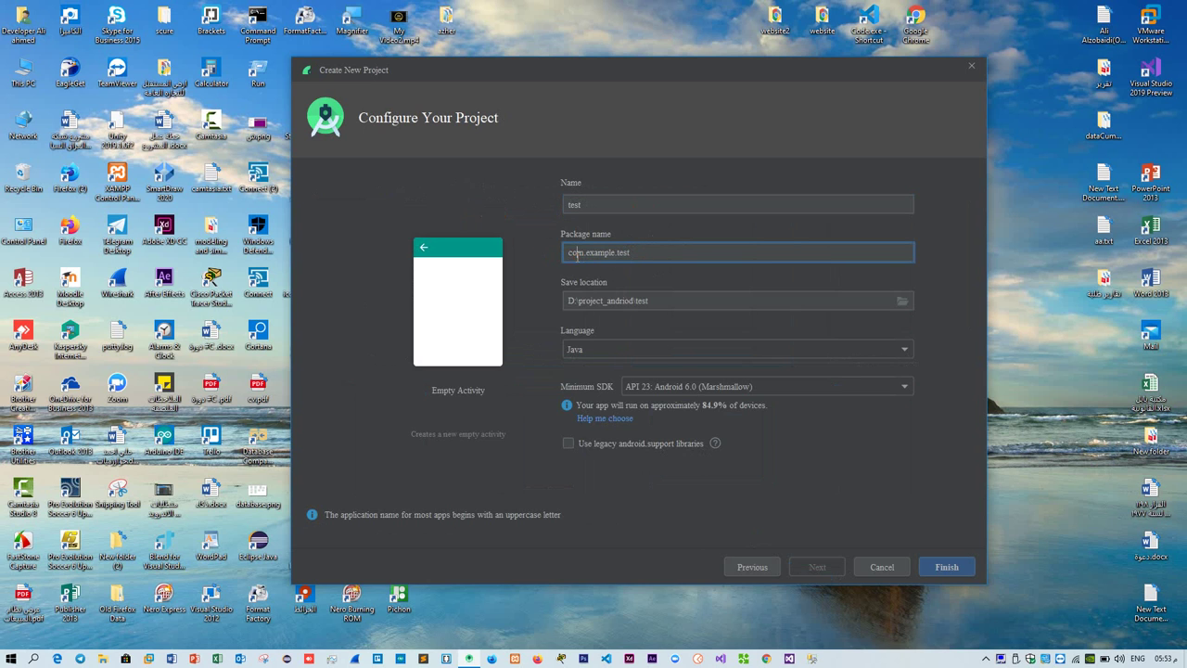
{"action": "double_click", "coordinate": [577, 255]}
{"action": "left_click", "coordinate": [581, 256]}
{"action": "triple_click", "coordinate": [599, 255]}
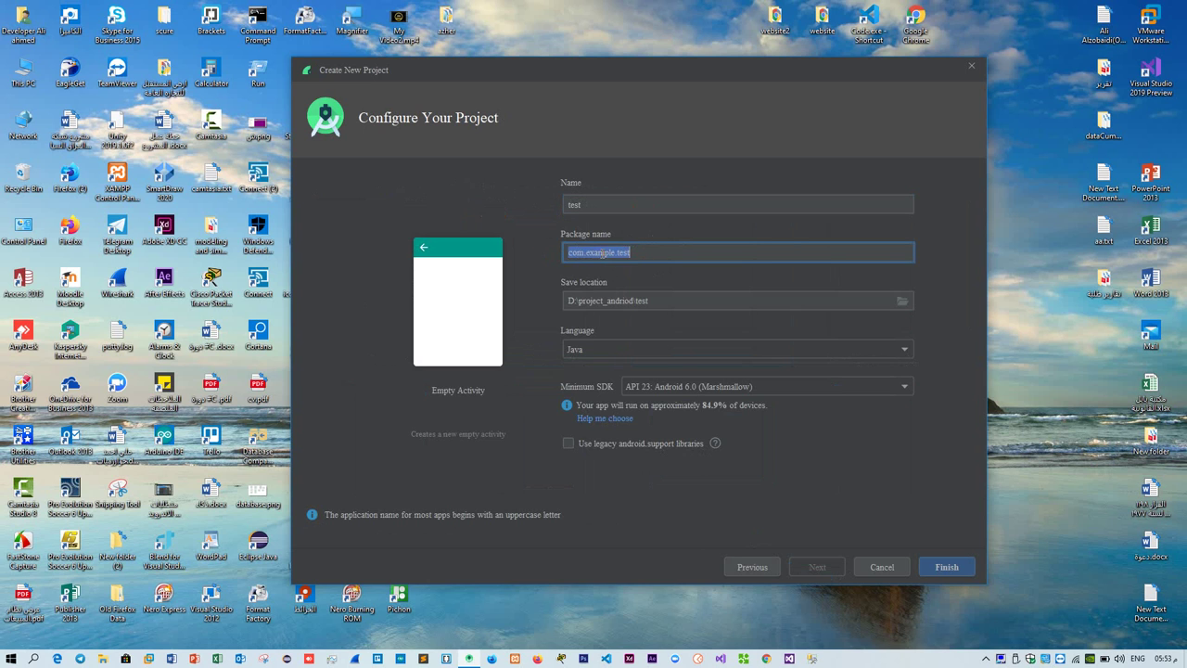
{"action": "left_click", "coordinate": [599, 254]}
{"action": "left_click_drag", "start_coordinate": [649, 253], "coordinate": [510, 252]}
{"action": "left_click", "coordinate": [654, 251]}
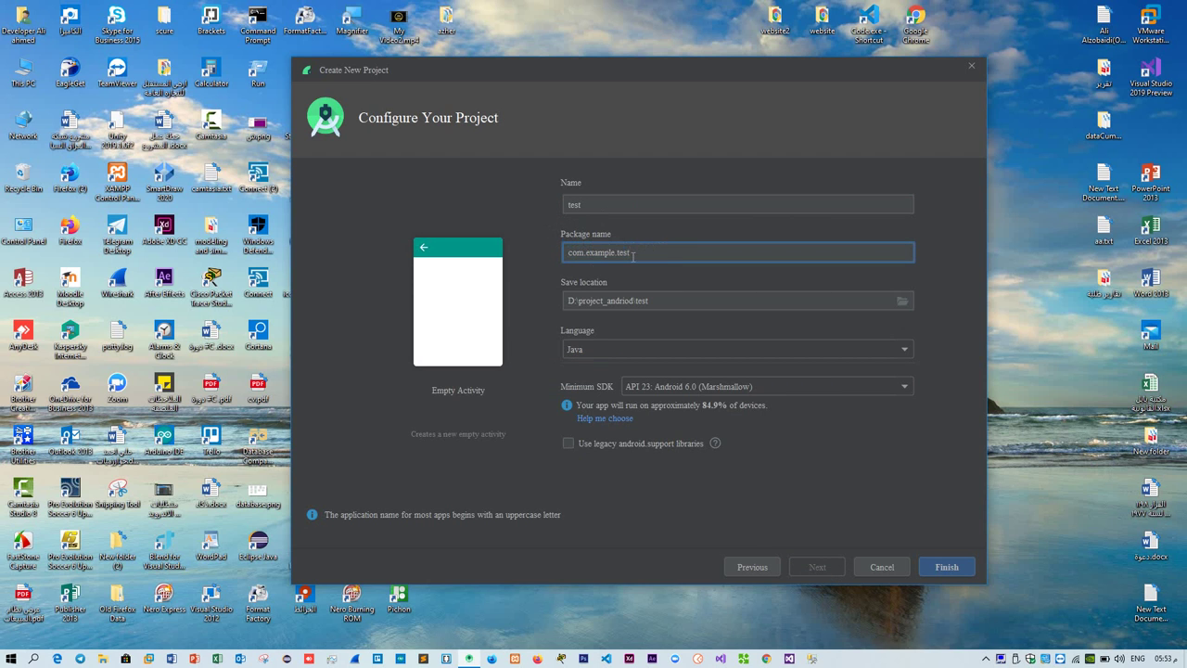
{"action": "left_click_drag", "start_coordinate": [633, 252], "coordinate": [539, 252]}
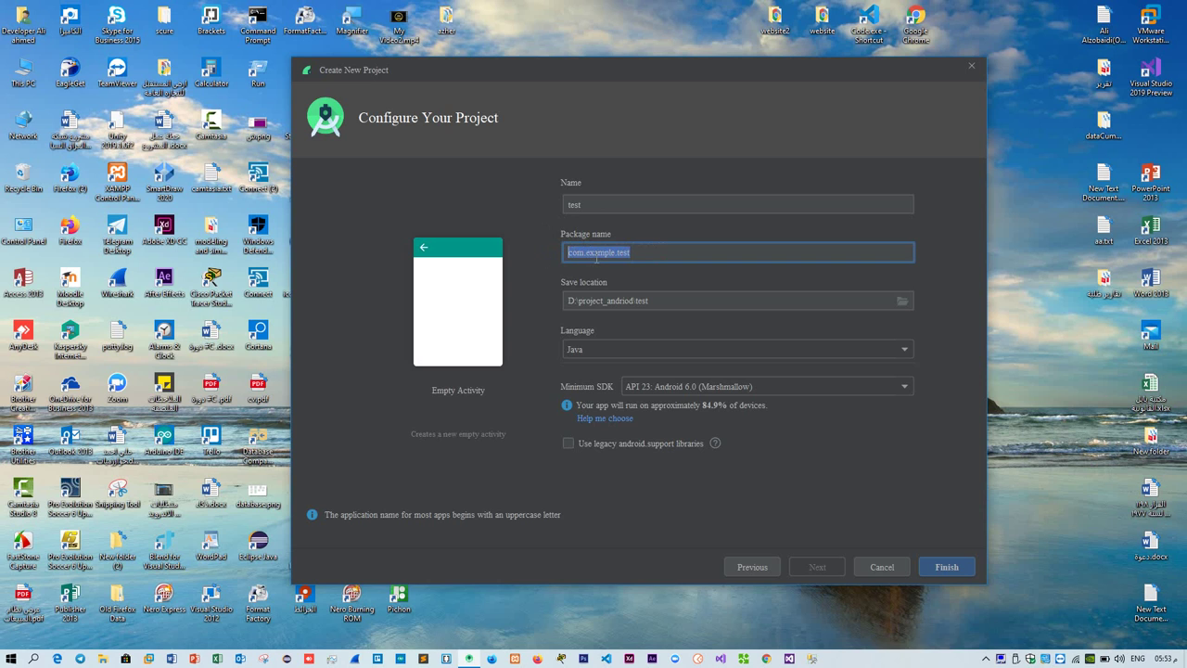
{"action": "left_click", "coordinate": [569, 252]}
{"action": "left_click_drag", "start_coordinate": [645, 253], "coordinate": [557, 258]}
{"action": "left_click", "coordinate": [654, 258]}
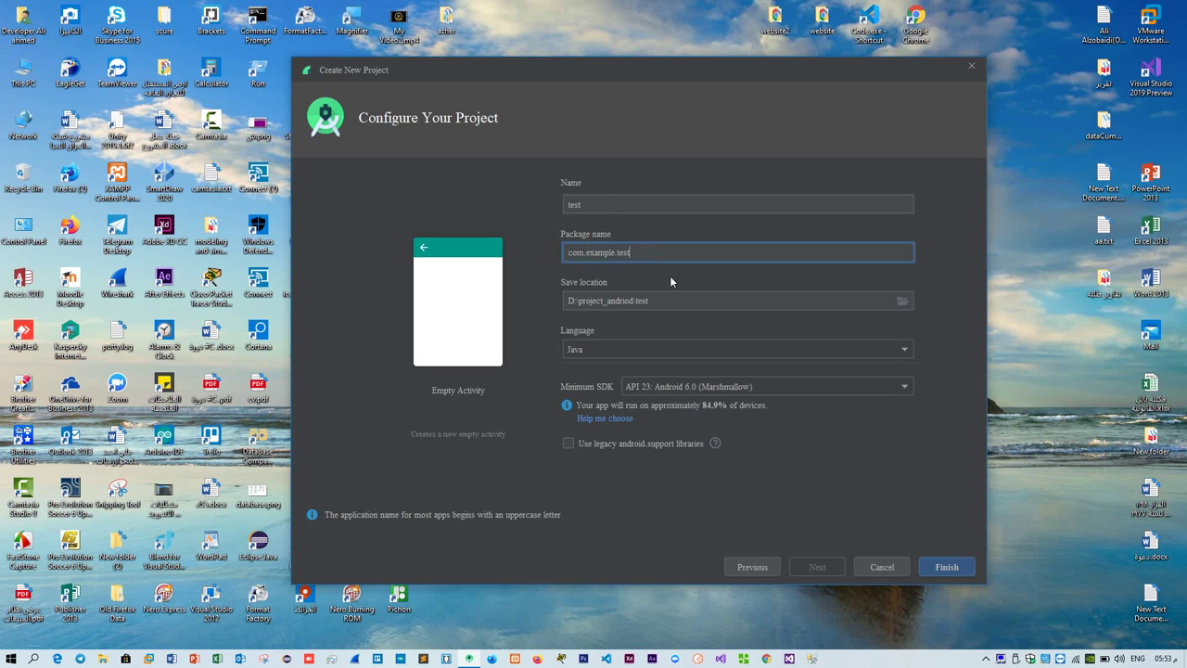
{"action": "left_click", "coordinate": [596, 199]}
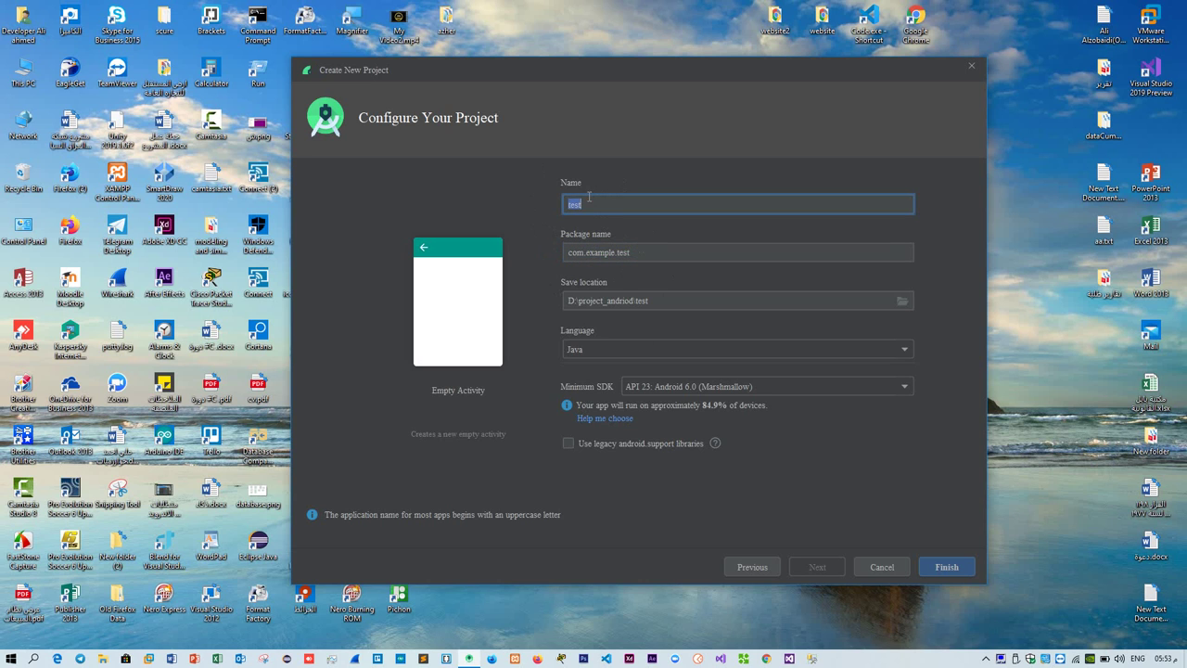
{"action": "left_click", "coordinate": [672, 258]}
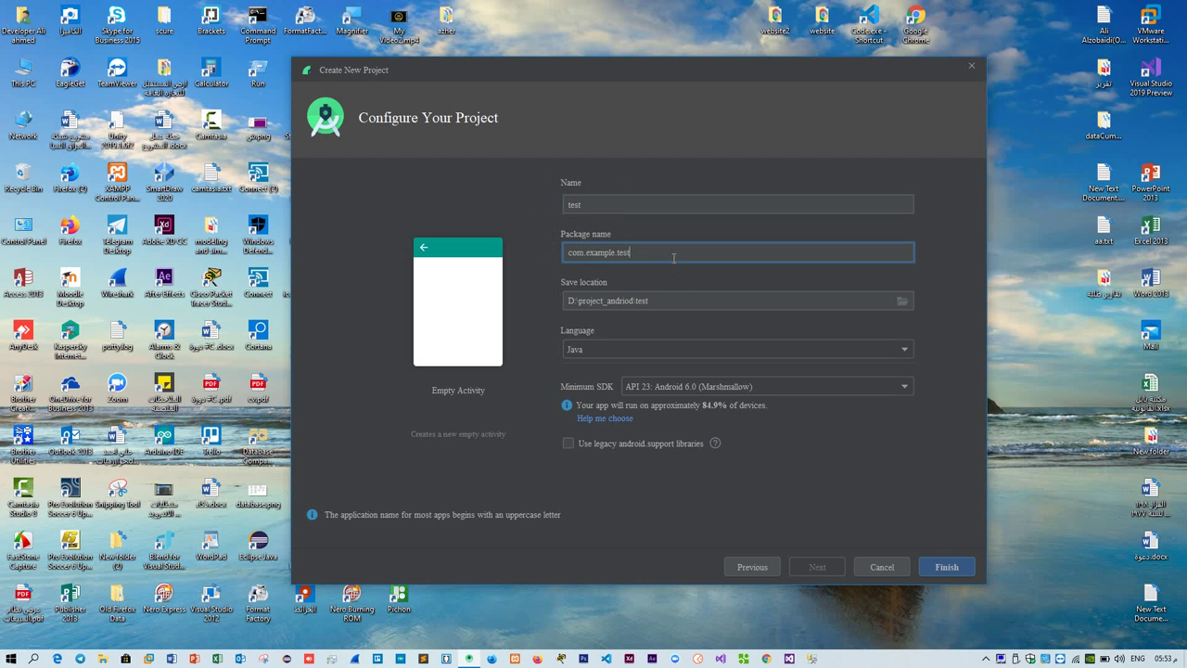
{"action": "left_click", "coordinate": [678, 302]}
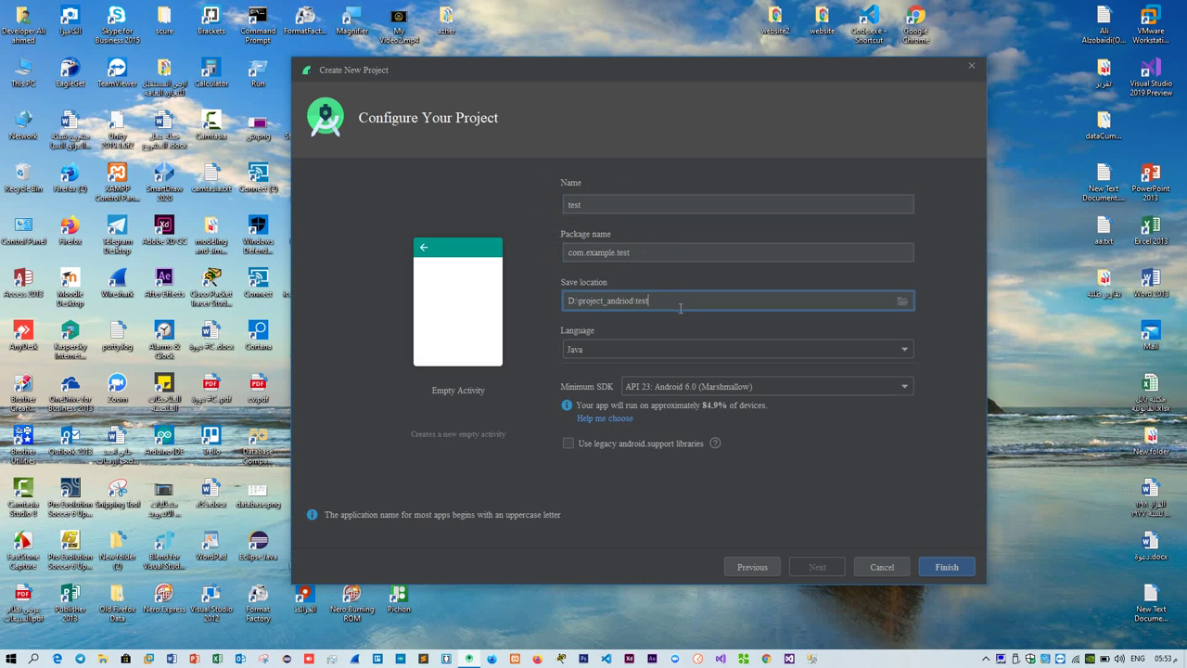
{"action": "left_click_drag", "start_coordinate": [681, 299], "coordinate": [551, 307]}
{"action": "left_click", "coordinate": [670, 302]}
{"action": "left_click_drag", "start_coordinate": [573, 304], "coordinate": [663, 301]}
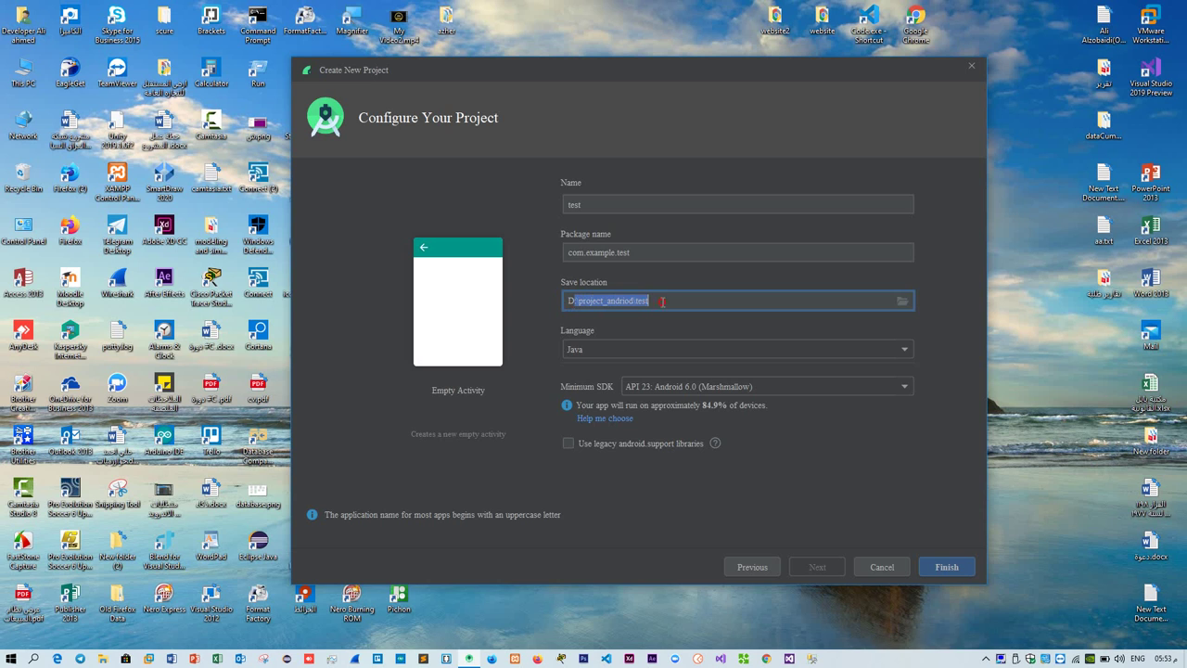
{"action": "left_click", "coordinate": [672, 302]}
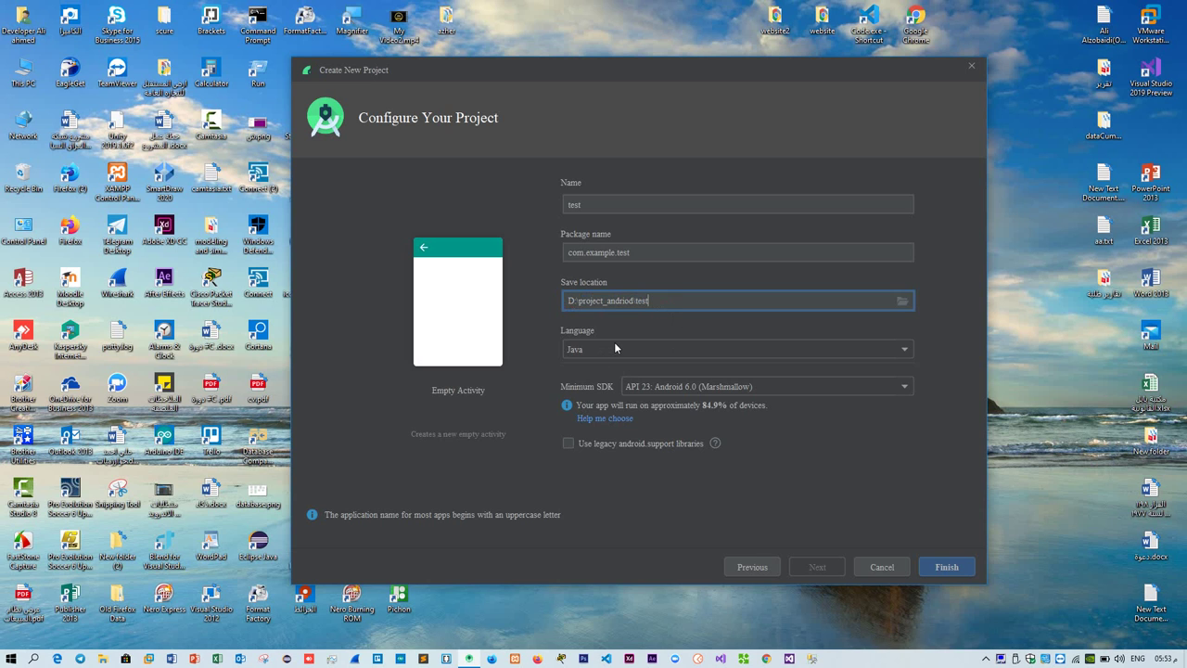
- Choose Java as the project's programming language
{"action": "left_click", "coordinate": [693, 349]}
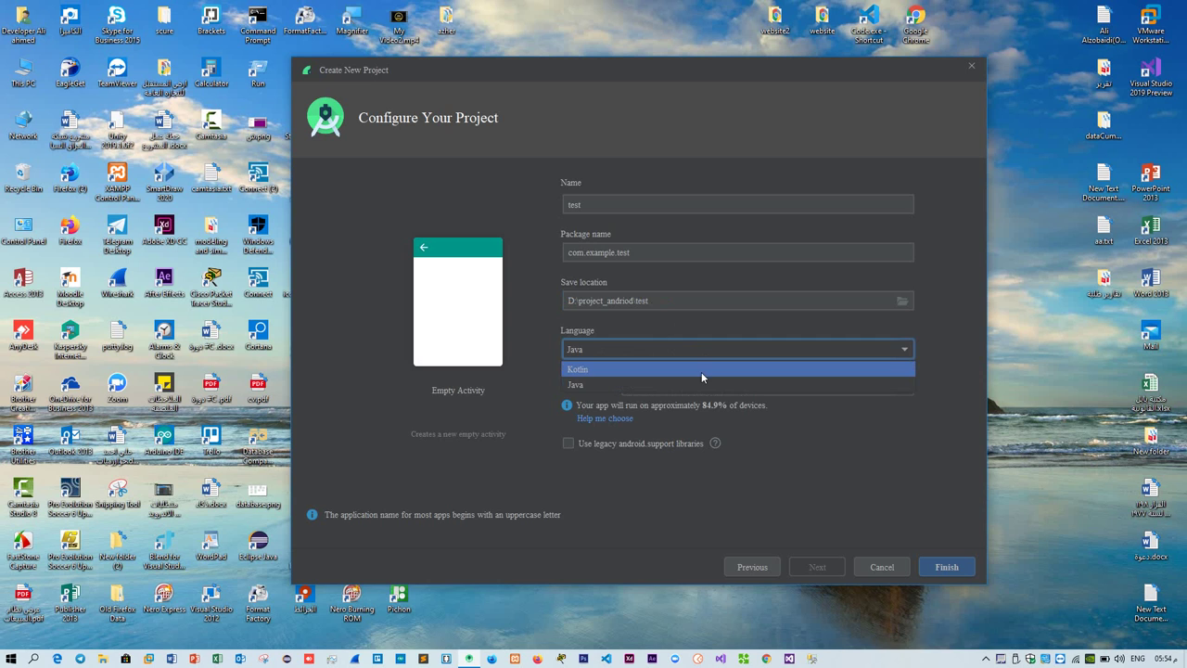
{"action": "left_click", "coordinate": [656, 385]}
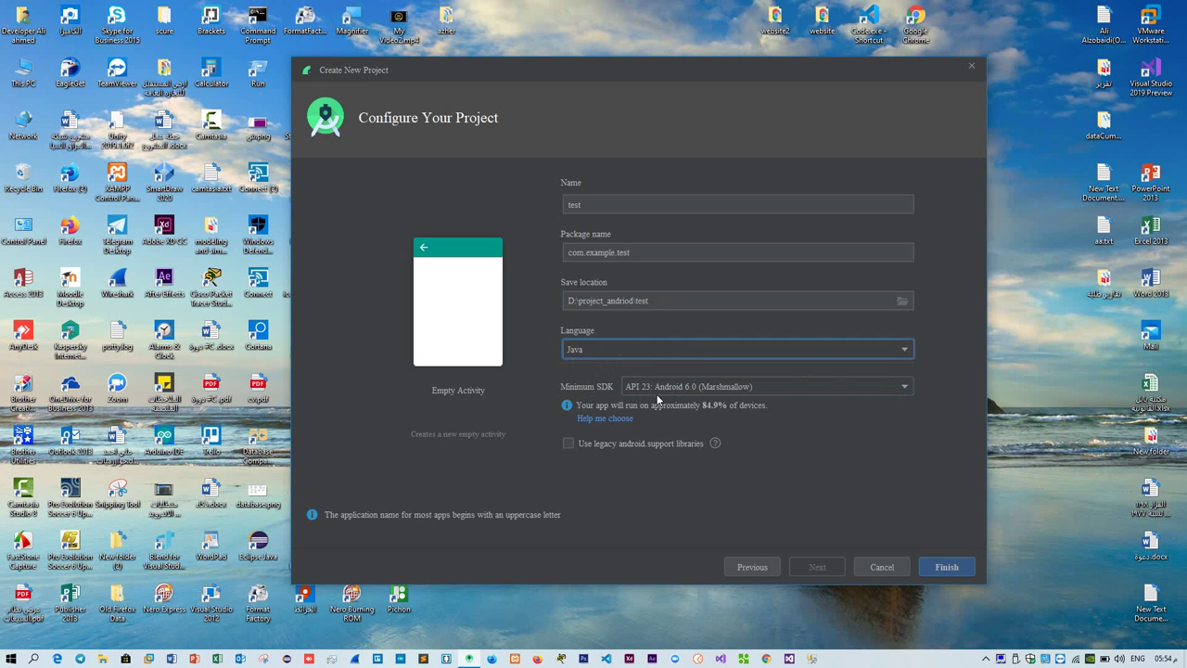
- Set the project's minimum SDK to API 29: Android 10.0 (Q)
{"action": "left_click", "coordinate": [900, 386]}
{"action": "scroll", "coordinate": [914, 470], "scroll_direction": "up", "scroll_amount": 1}
{"action": "mouse_move", "coordinate": [914, 475]}
{"action": "left_mouse_down"}
{"action": "mouse_move", "coordinate": [914, 427]}
{"action": "mouse_move", "coordinate": [915, 495]}
{"action": "mouse_move", "coordinate": [915, 408]}
{"action": "mouse_move", "coordinate": [914, 495]}
{"action": "left_mouse_up"}
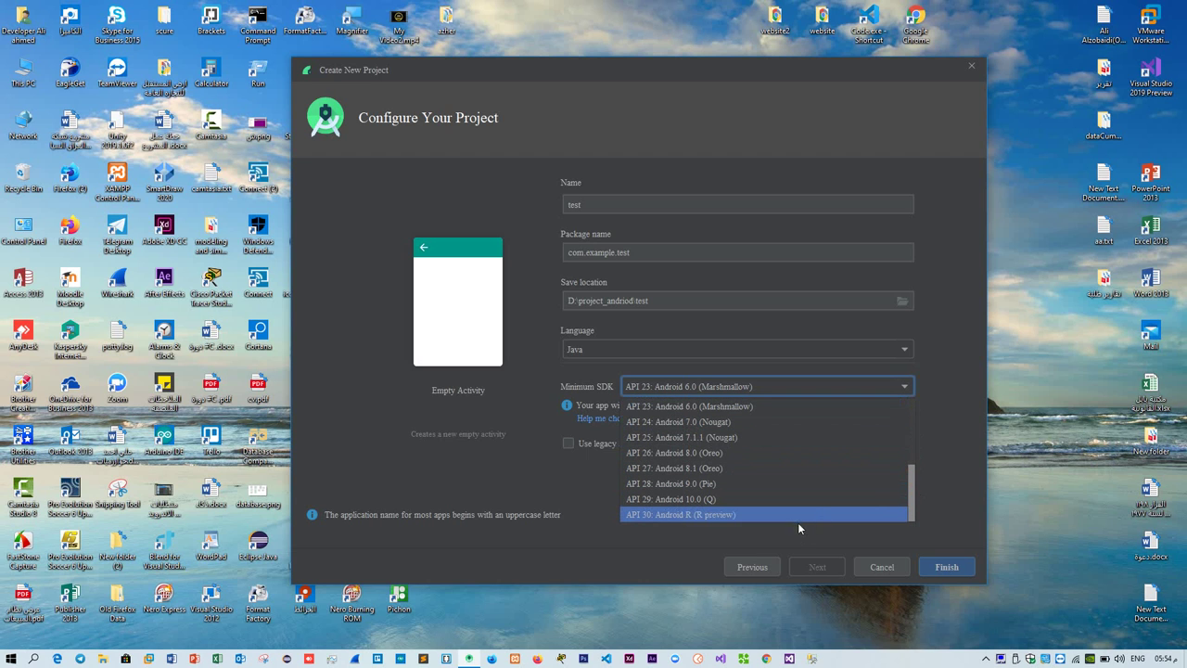
{"action": "left_click", "coordinate": [699, 499]}
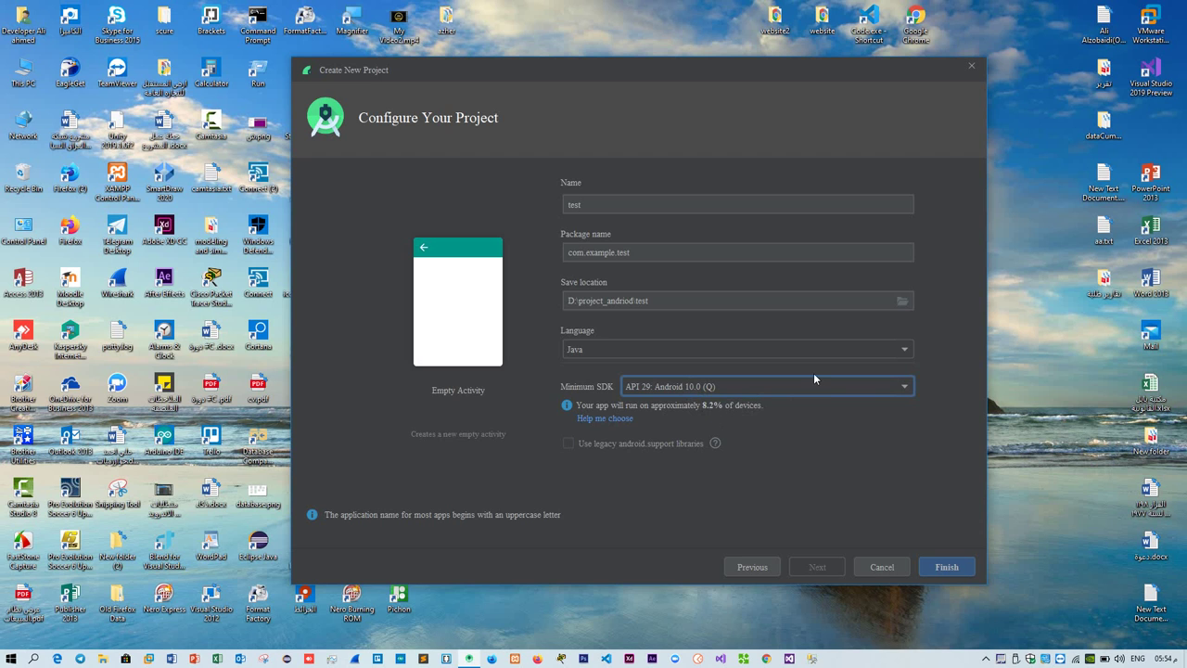
- Set the project's minimum SDK to API 14: Android 4.0 (IceCreamSandwich)
{"action": "left_click", "coordinate": [865, 385]}
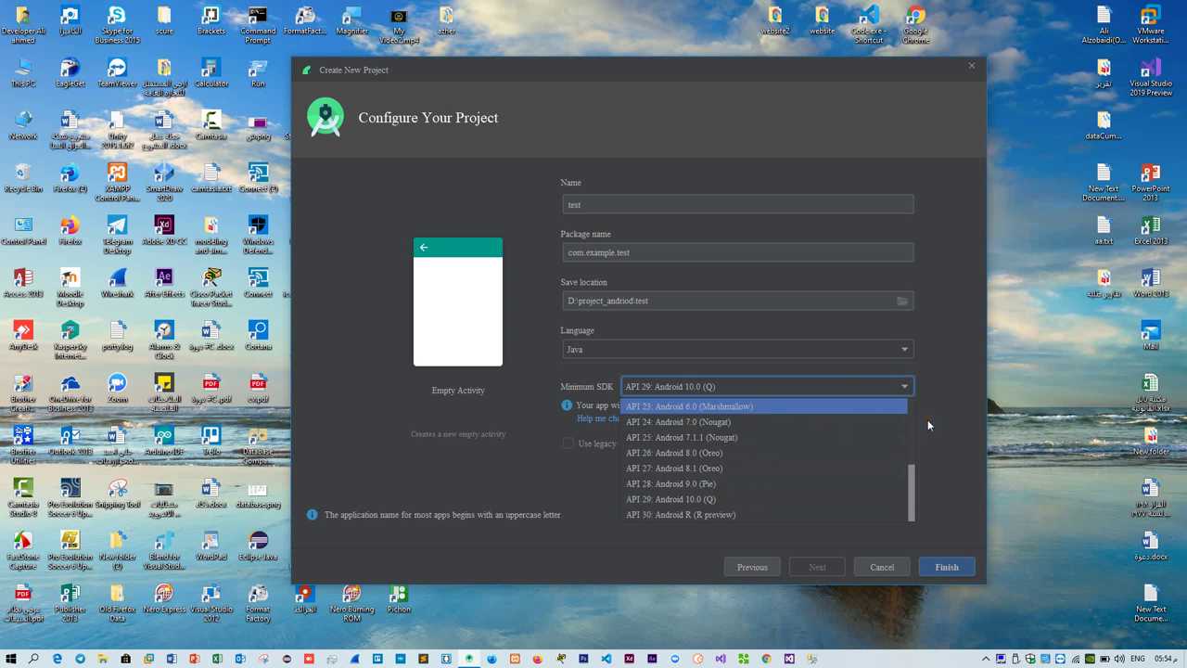
{"action": "left_click", "coordinate": [902, 388]}
{"action": "left_click", "coordinate": [903, 388]}
{"action": "scroll", "coordinate": [912, 477], "scroll_direction": "up", "scroll_amount": 4}
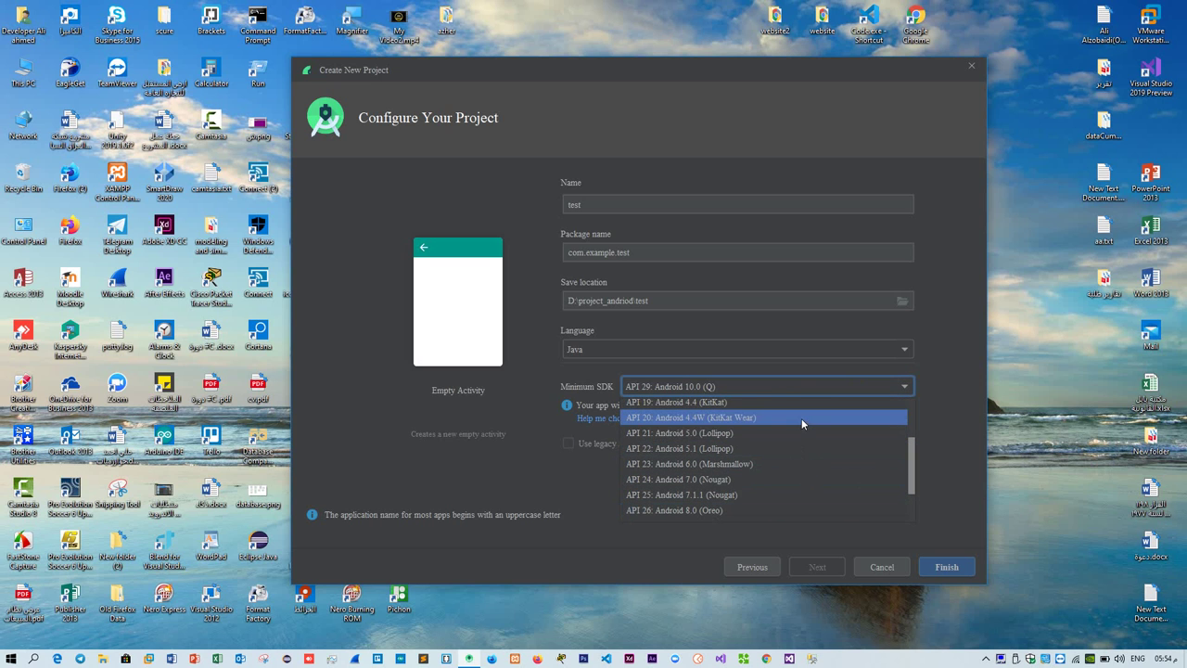
{"action": "left_click", "coordinate": [938, 489]}
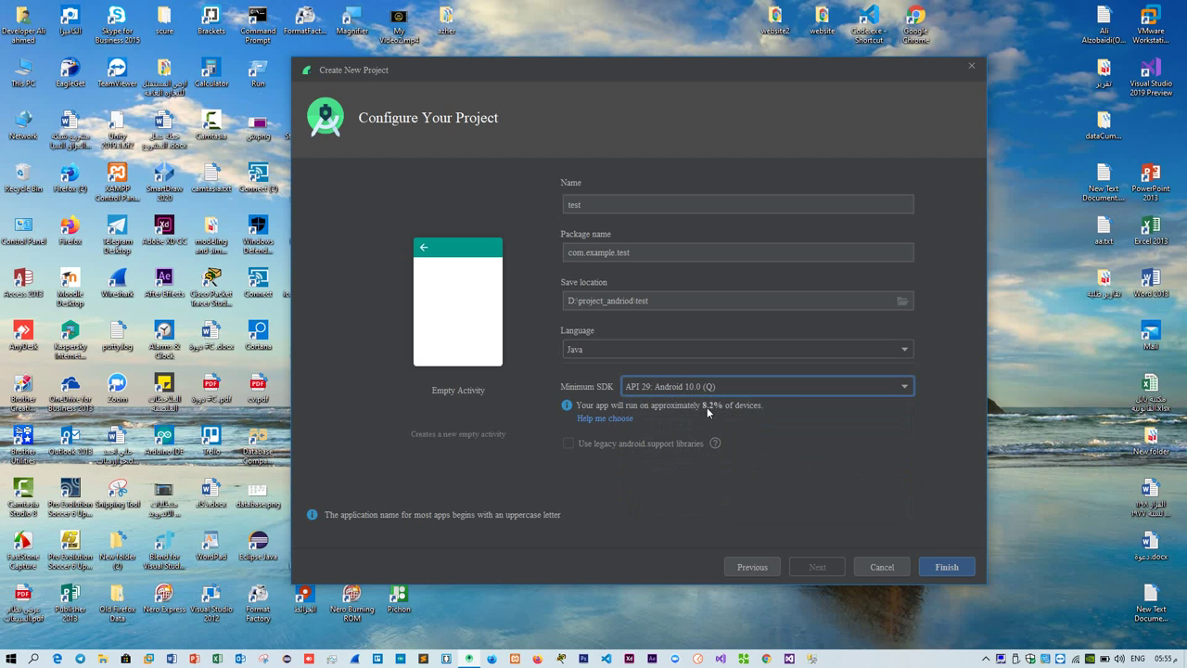
{"action": "left_click", "coordinate": [906, 388]}
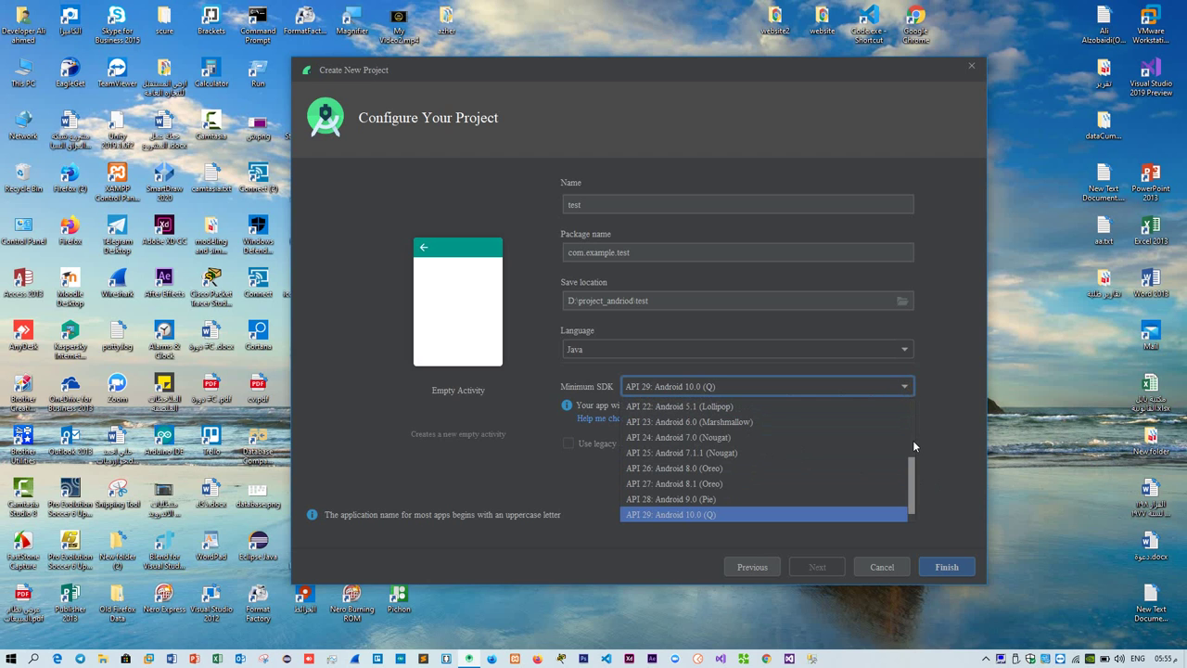
{"action": "left_click", "coordinate": [913, 443]}
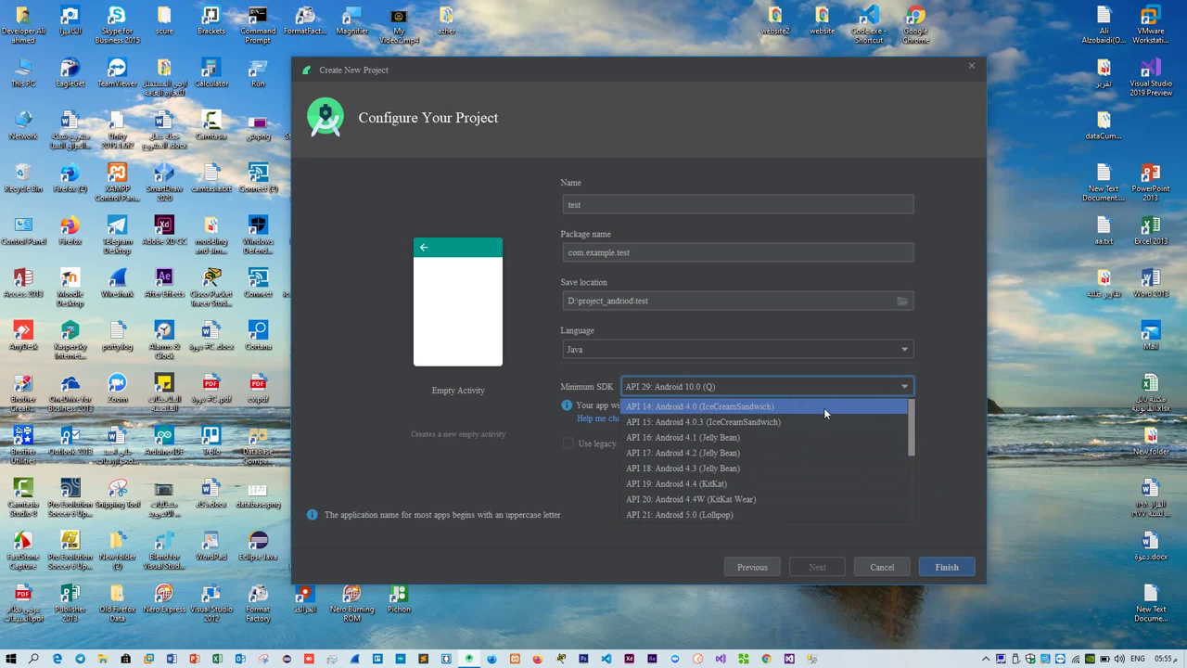
{"action": "left_click", "coordinate": [766, 407]}
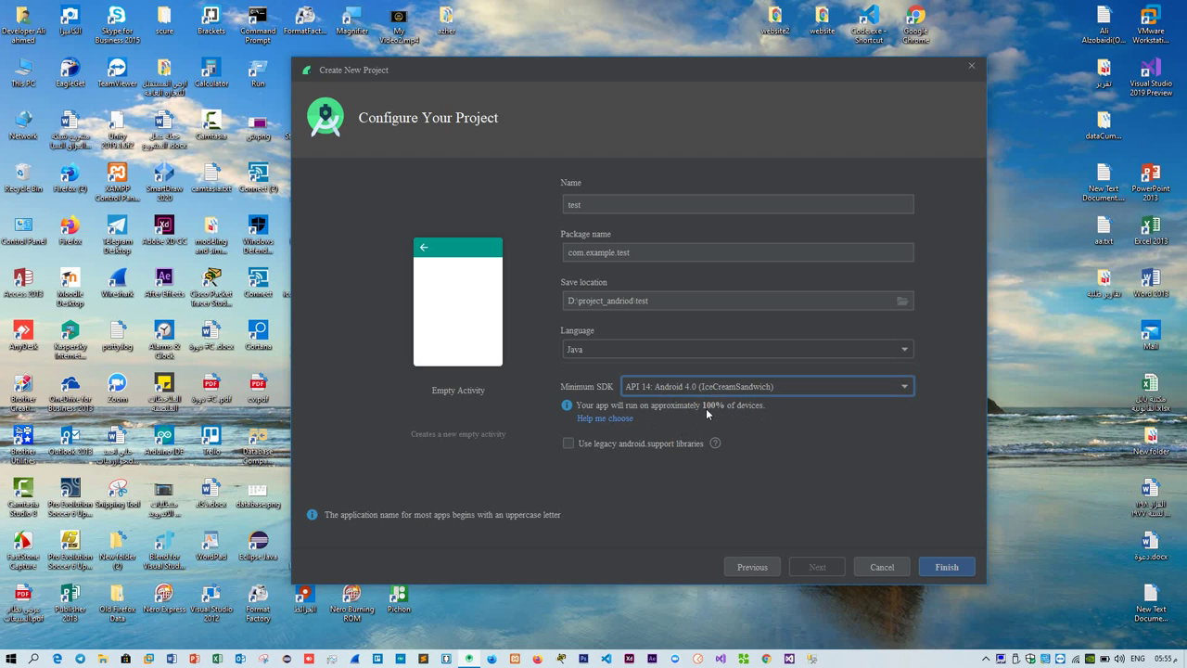
- Set the project's minimum SDK to API 23: Android 6.0 (Marshmallow)
{"action": "left_click", "coordinate": [844, 386]}
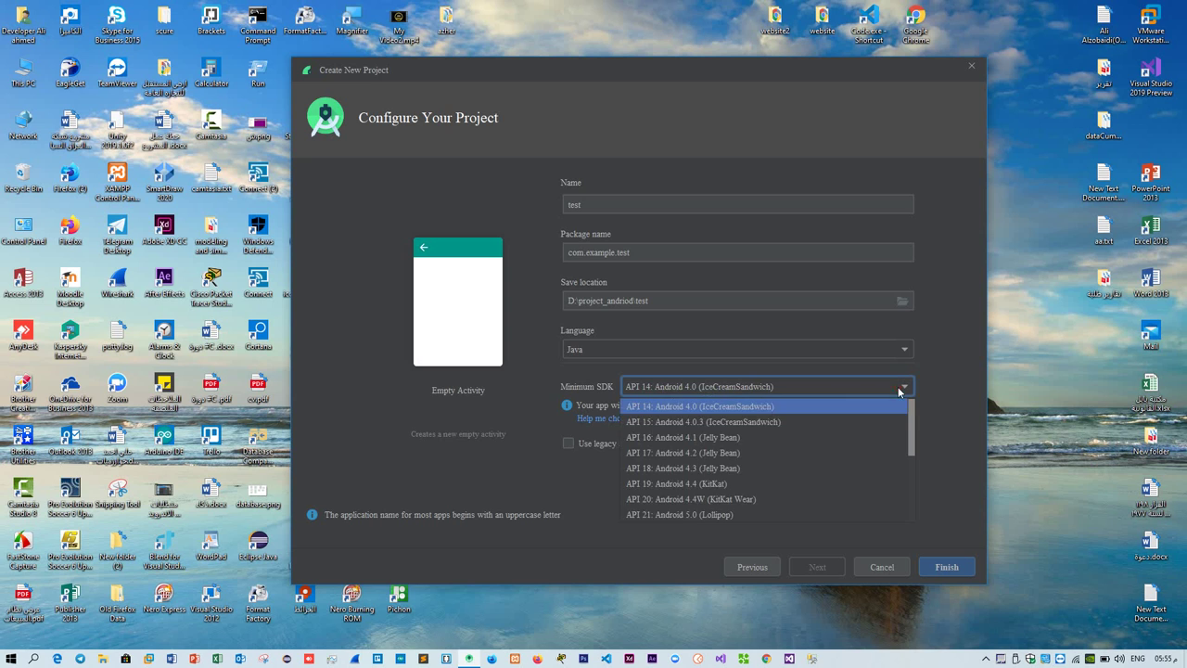
{"action": "scroll", "coordinate": [828, 454], "scroll_direction": "down", "scroll_amount": 2}
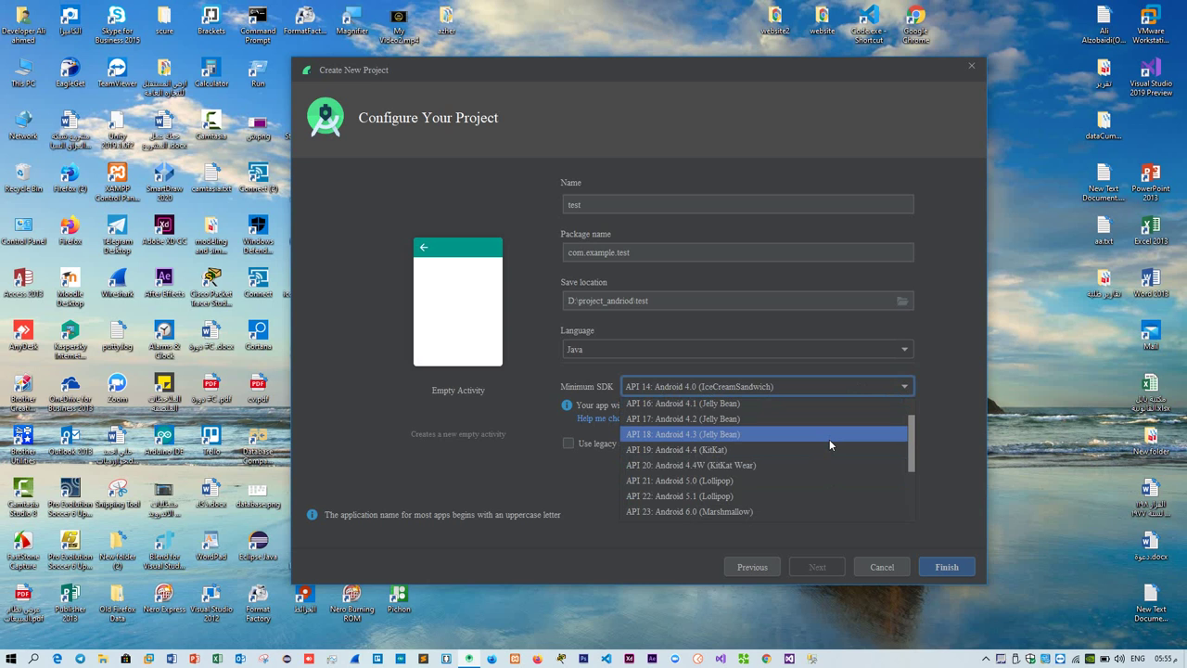
{"action": "left_click", "coordinate": [931, 441]}
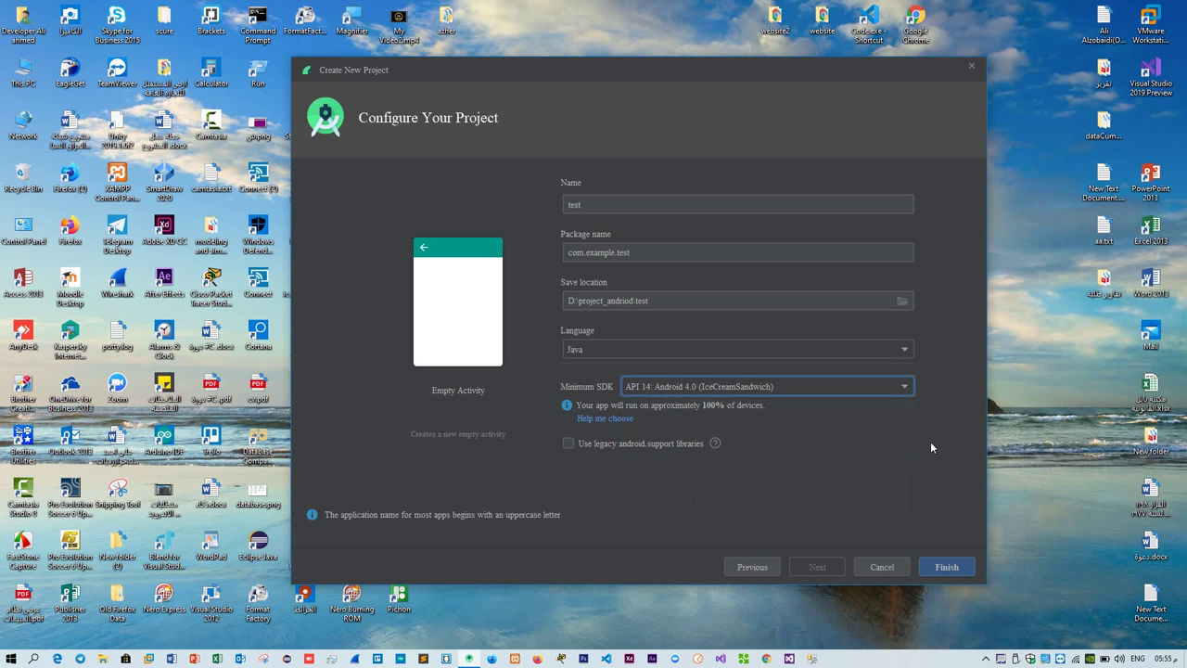
{"action": "left_click", "coordinate": [909, 388]}
{"action": "left_click_drag", "start_coordinate": [909, 418], "coordinate": [915, 483]}
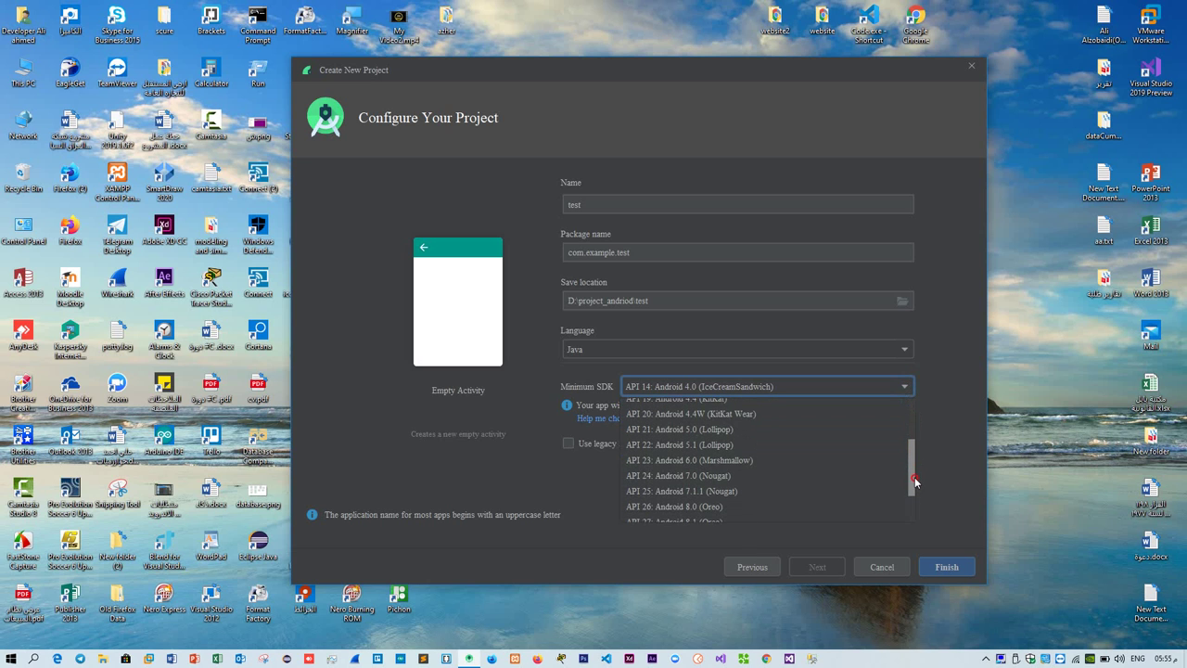
{"action": "left_click", "coordinate": [717, 460]}
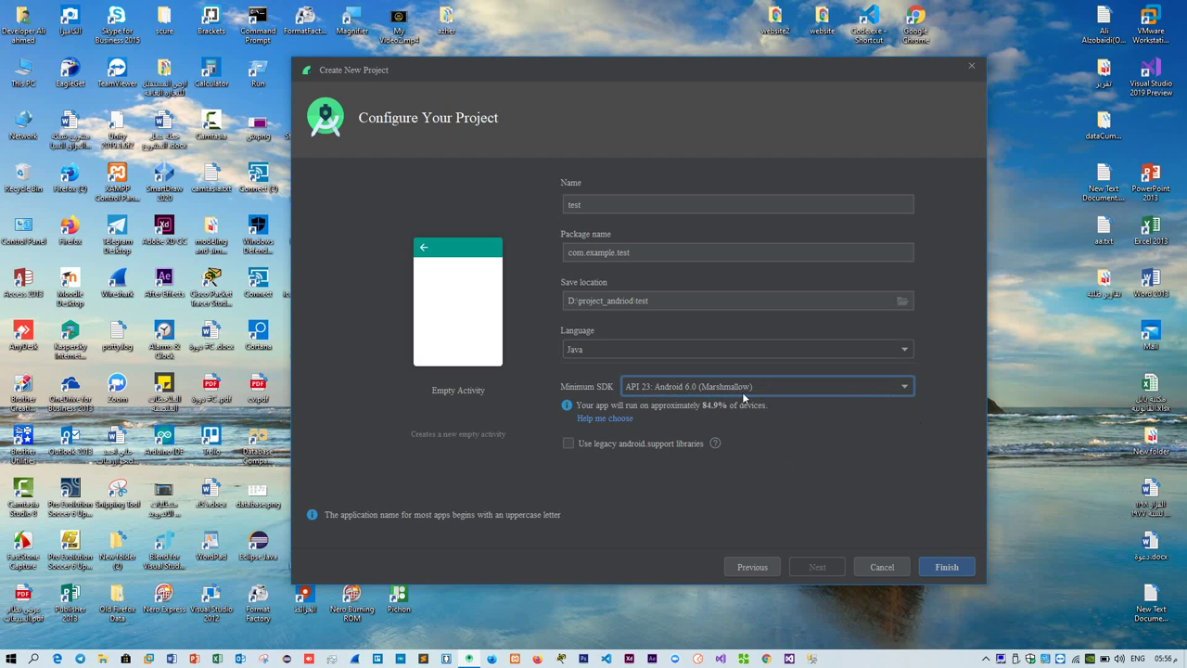
{"action": "left_click", "coordinate": [908, 387]}
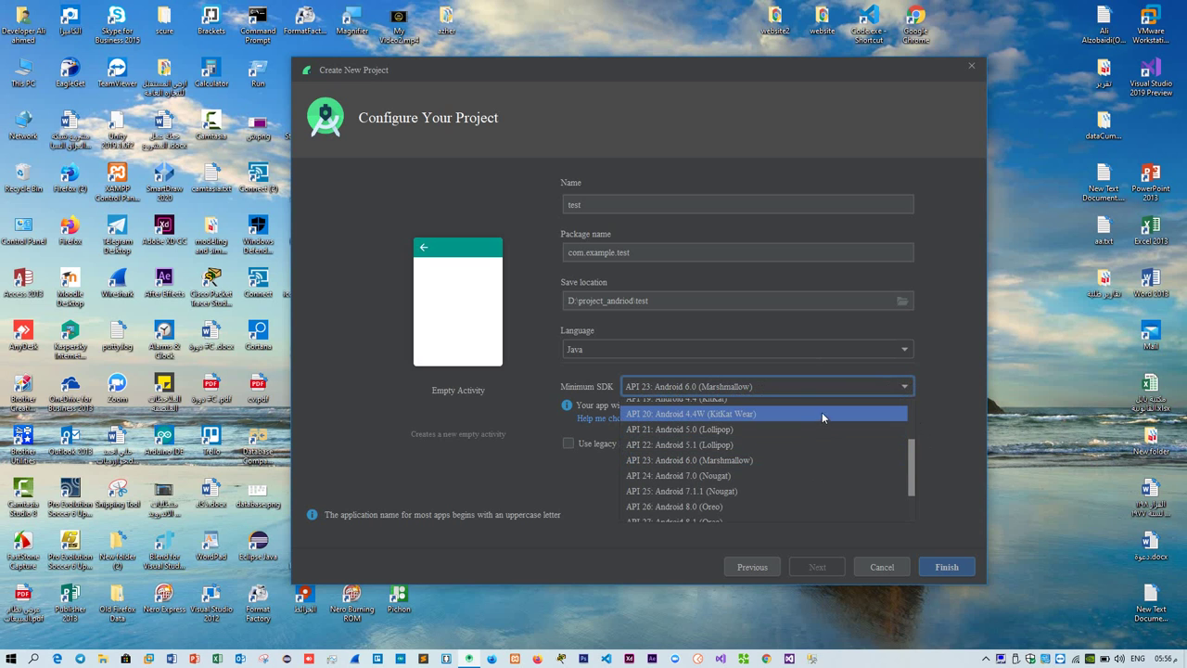
{"action": "left_click", "coordinate": [796, 461]}
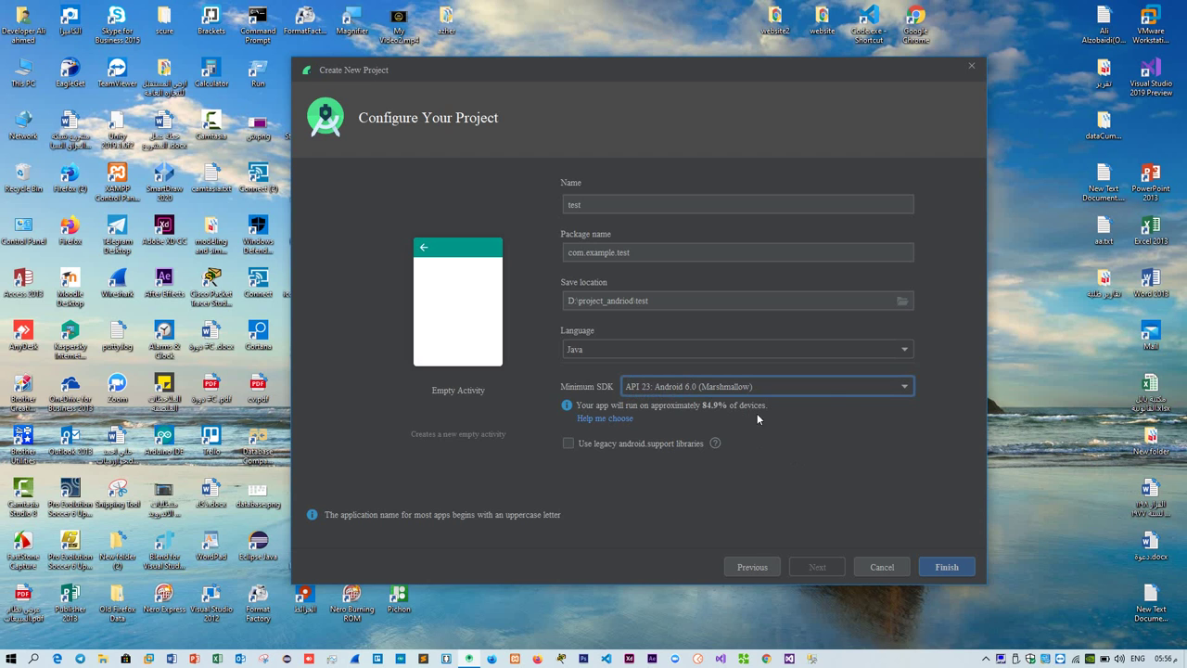
- Keep API 23: Android 6.0 (Marshmallow) as the minimum SDK and create the project
{"action": "left_click", "coordinate": [906, 392]}
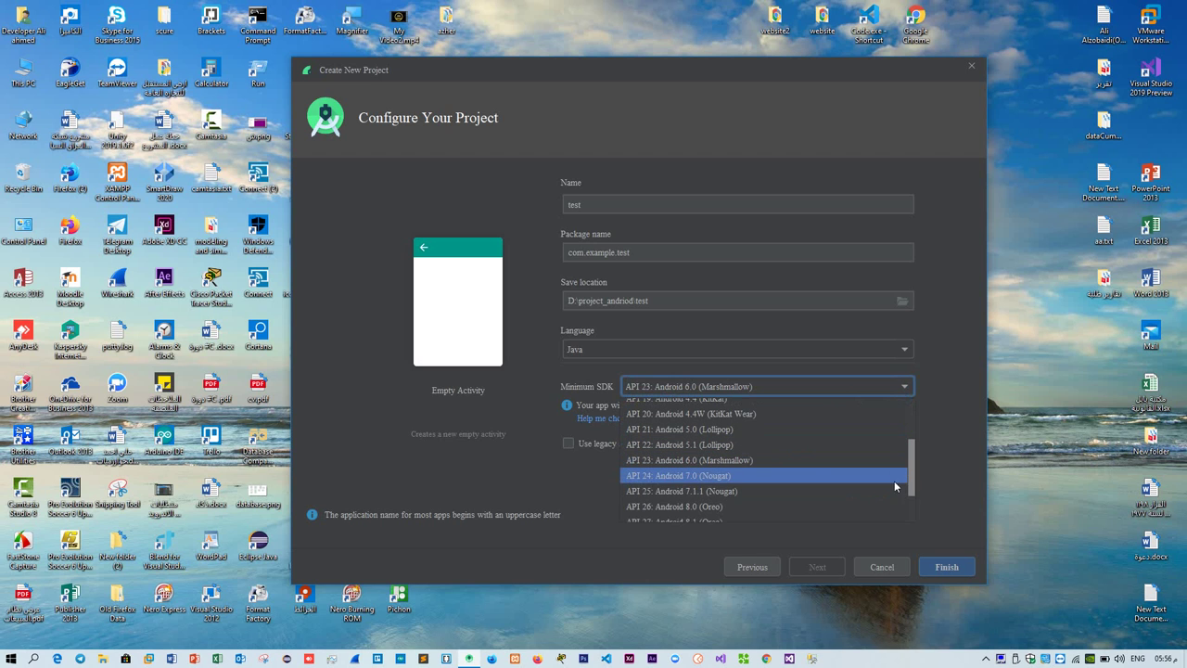
{"action": "scroll", "coordinate": [915, 462], "scroll_direction": "down", "scroll_amount": 2}
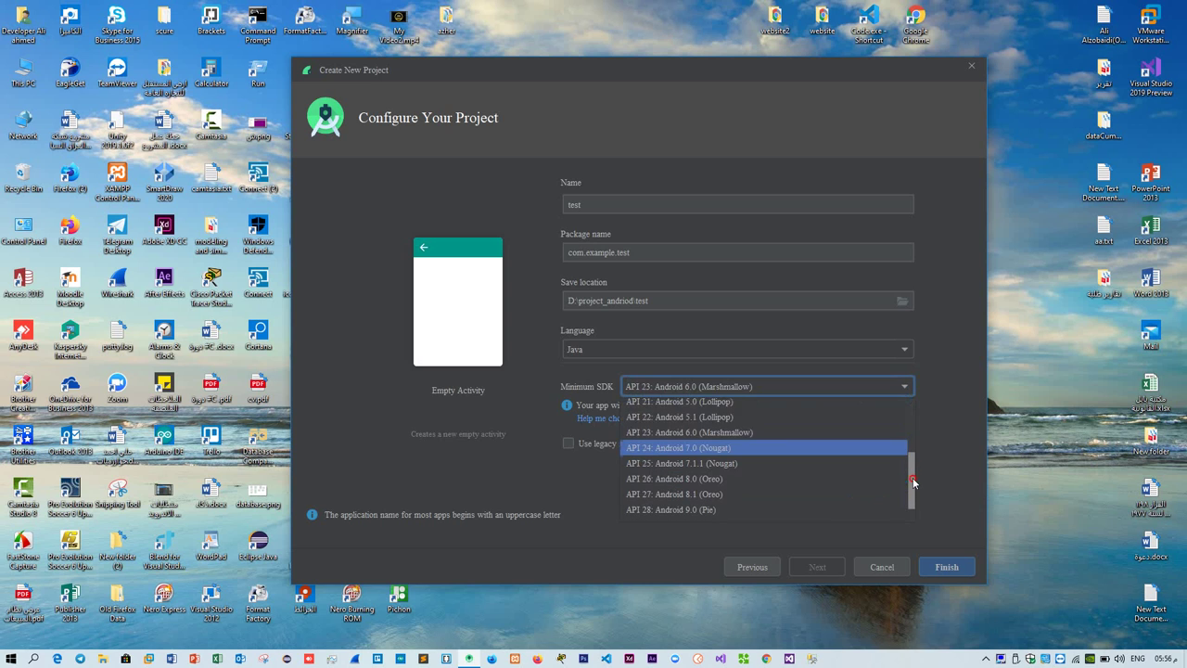
{"action": "left_click", "coordinate": [801, 434]}
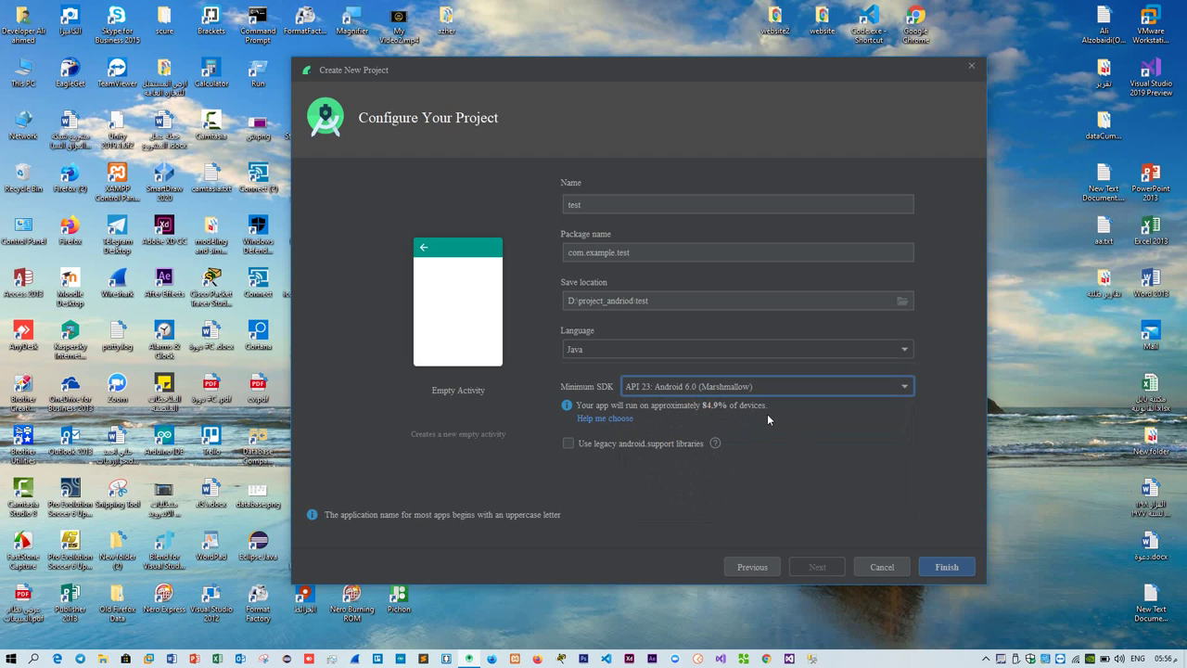
{"action": "left_click", "coordinate": [945, 568]}
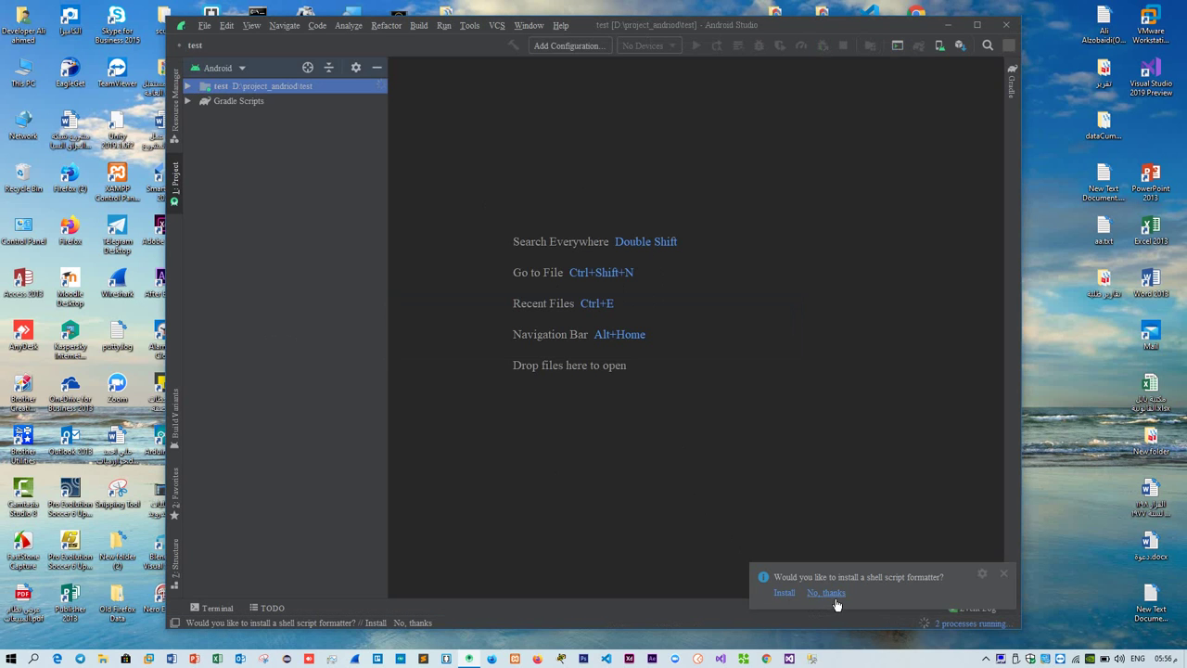
- Decline the shell script formatter installation and maximize the project window
{"action": "left_click", "coordinate": [833, 594]}
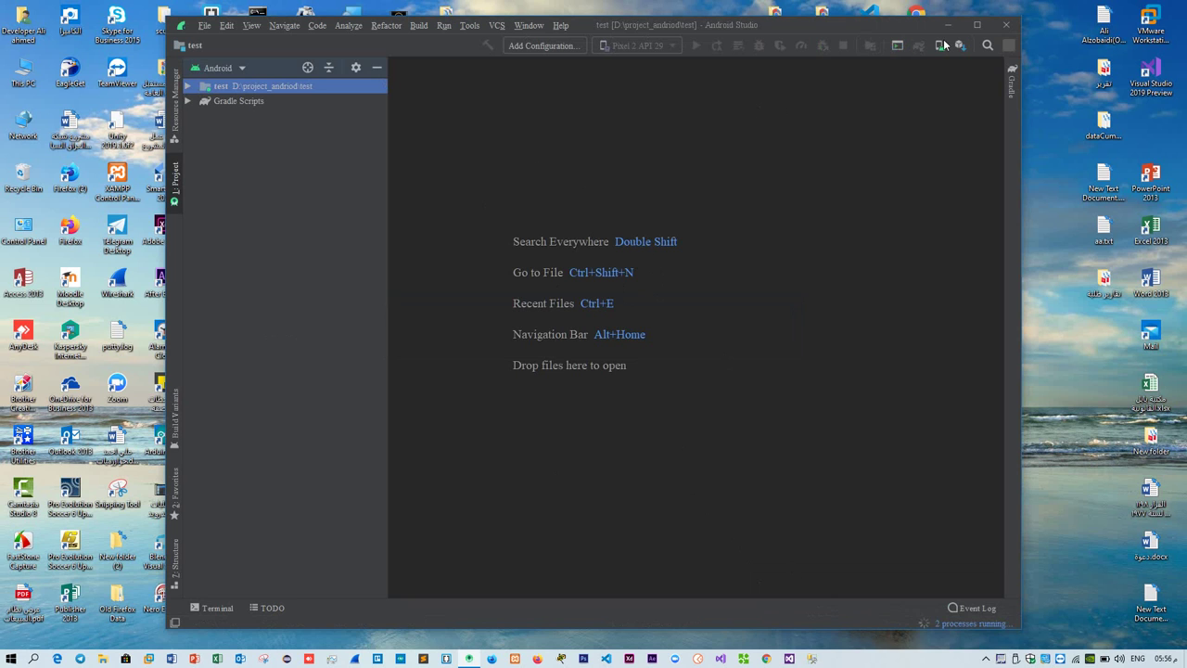
{"action": "left_click", "coordinate": [976, 26]}
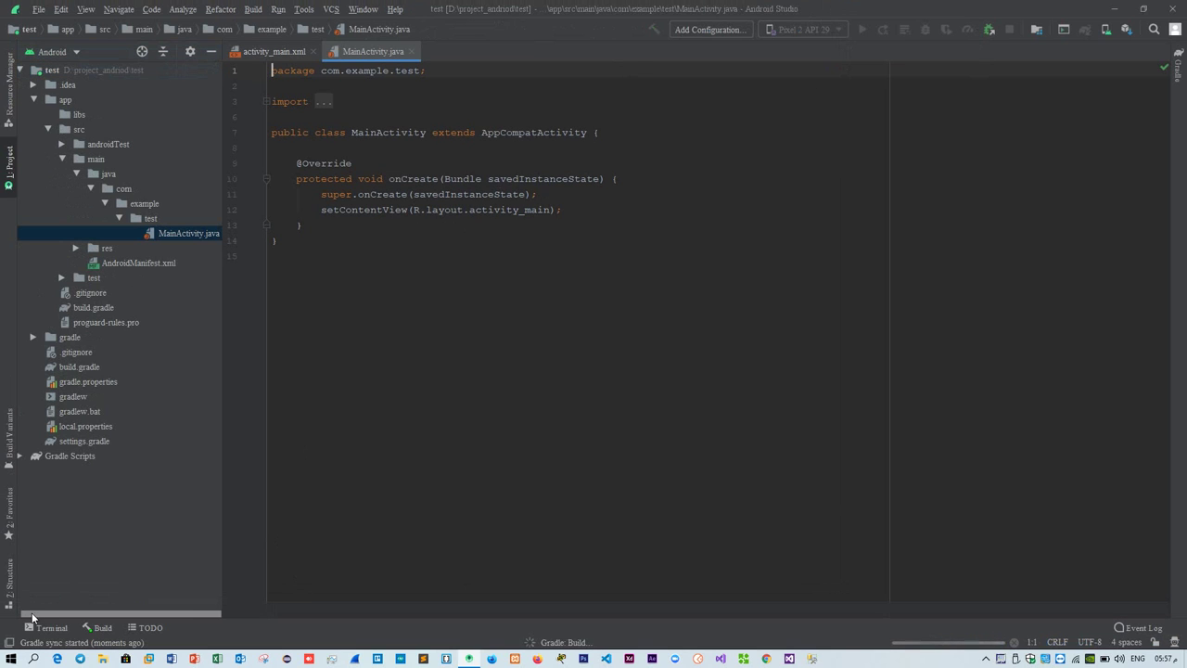
- Show the Build output with the Gradle sync progress and reduce its height to leave more room for the code
{"action": "left_click", "coordinate": [98, 627]}
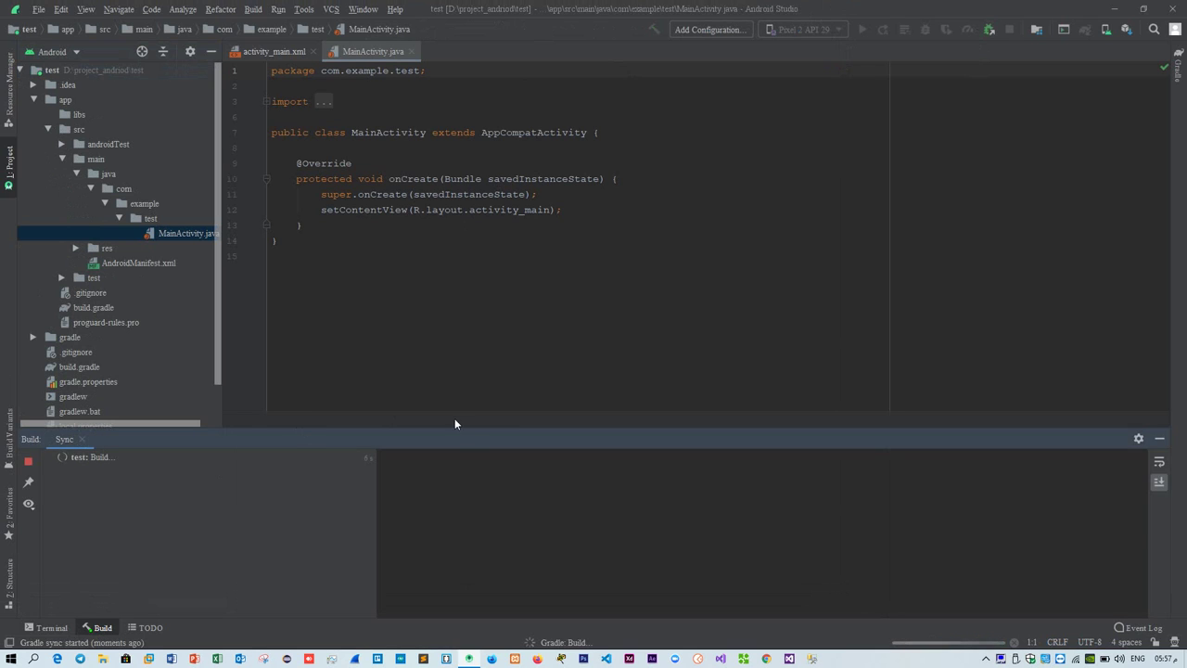
{"action": "left_click_drag", "start_coordinate": [472, 432], "coordinate": [472, 488]}
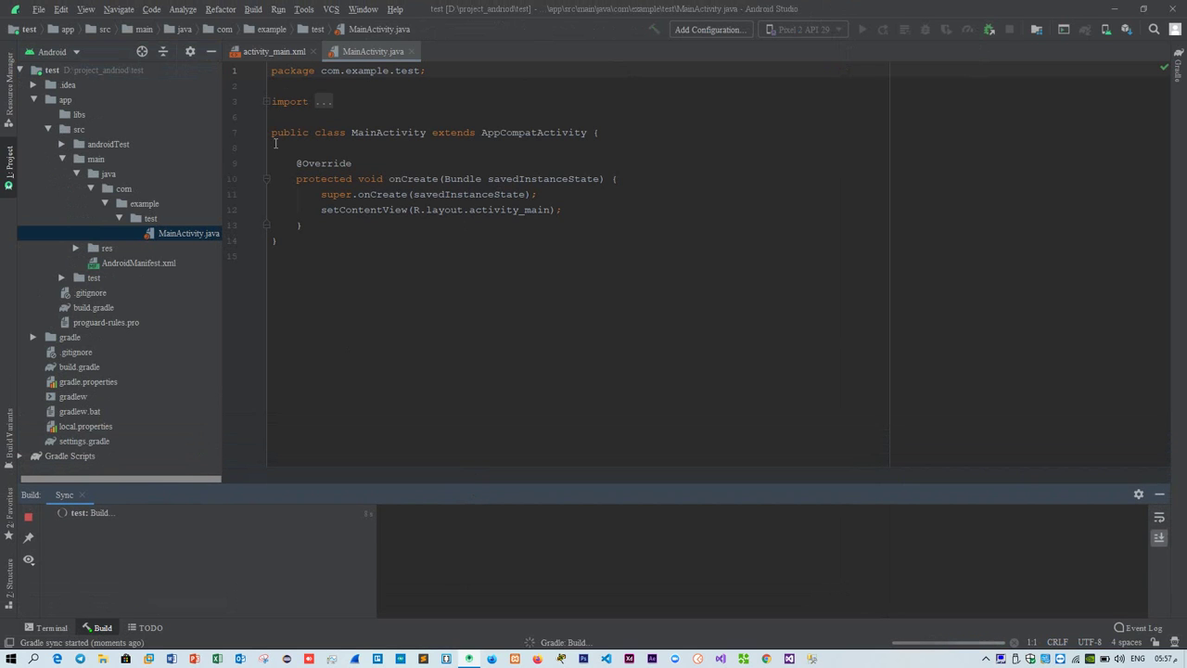
{"action": "left_click", "coordinate": [378, 267]}
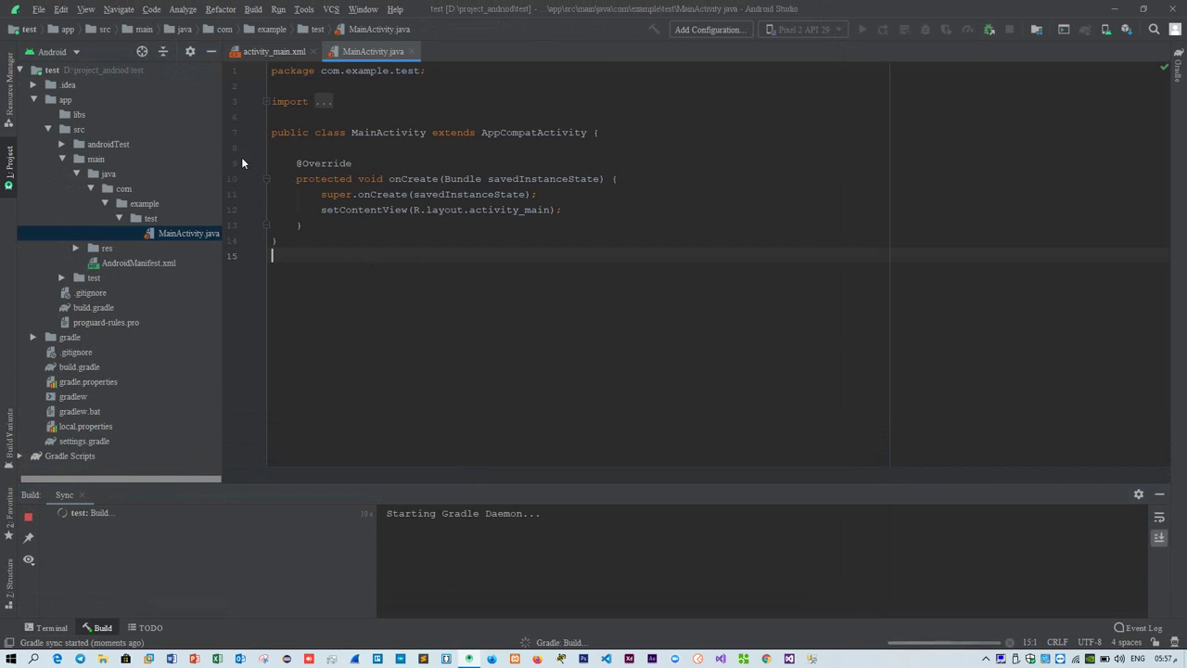
- Open the Appearance page of the IDE settings
{"action": "left_click", "coordinate": [38, 9]}
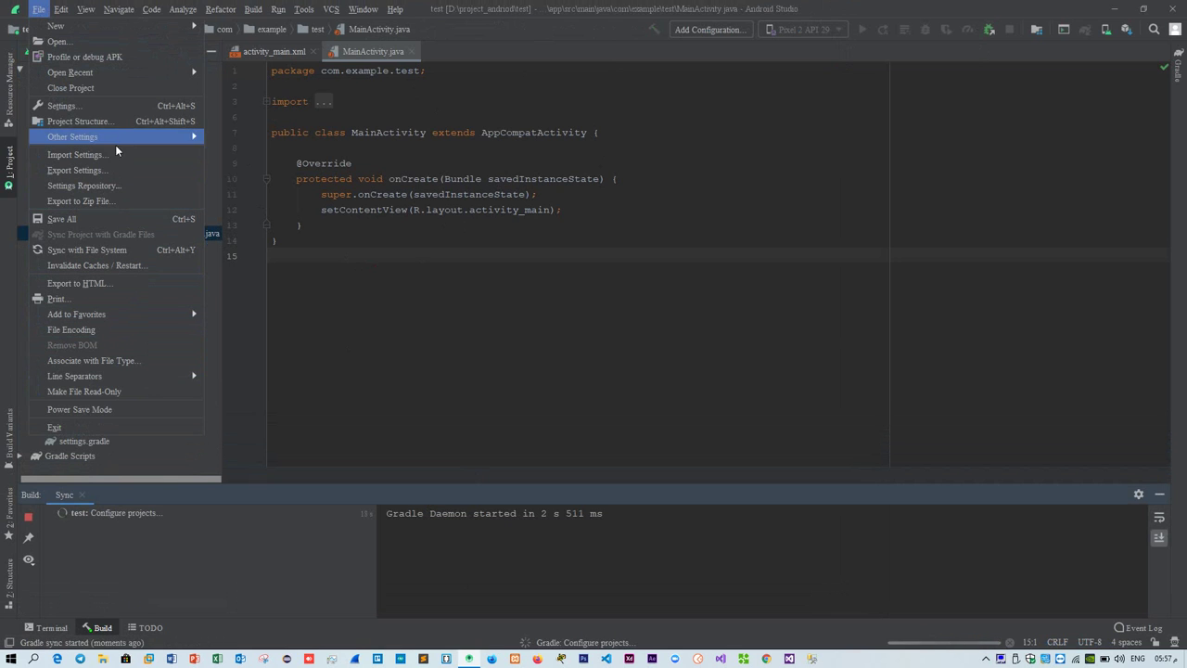
{"action": "left_click", "coordinate": [120, 110]}
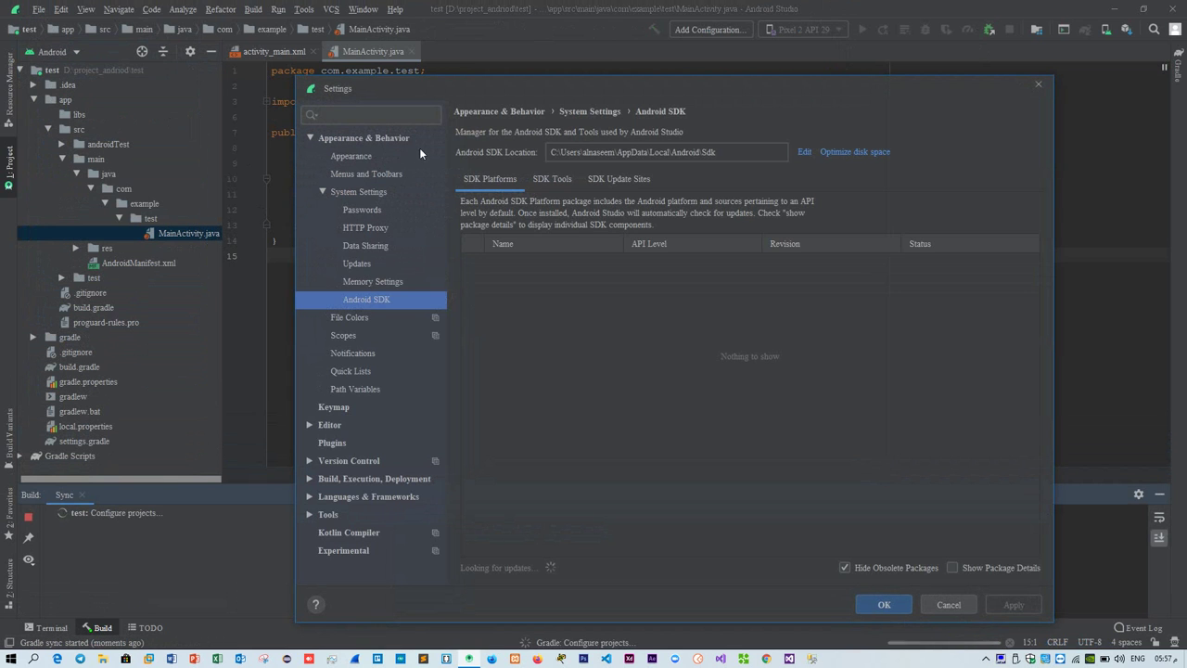
{"action": "left_click", "coordinate": [376, 156]}
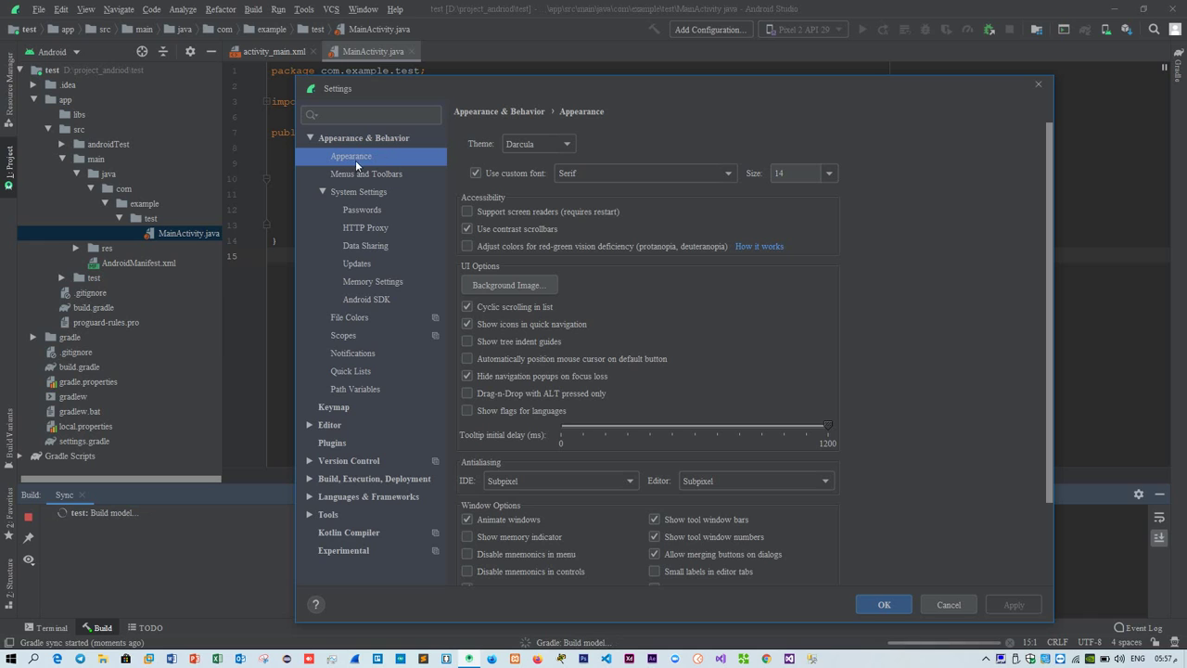
- Apply the High contrast theme to the IDE
{"action": "left_click", "coordinate": [571, 143]}
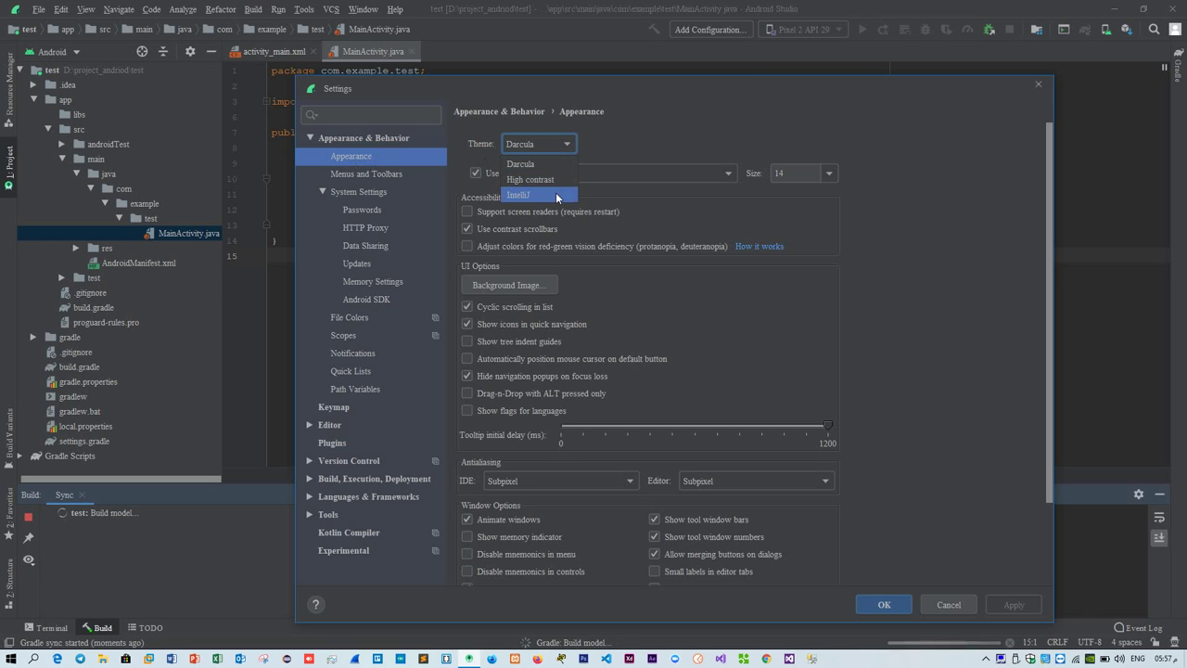
{"action": "left_click", "coordinate": [552, 178]}
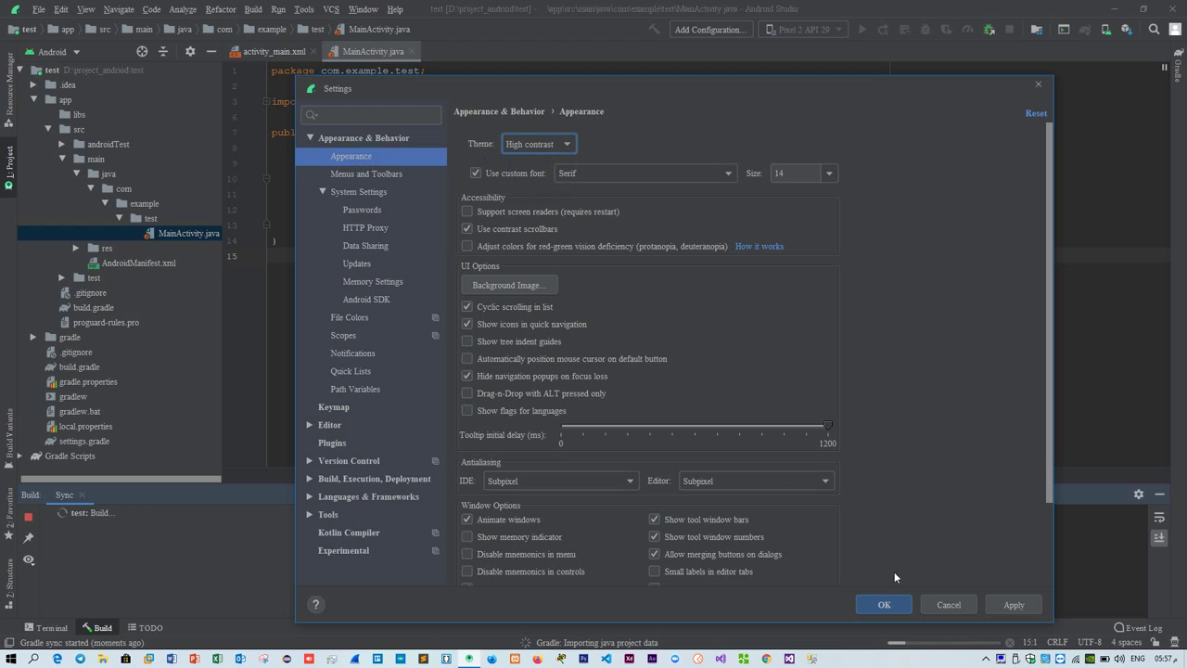
{"action": "left_click", "coordinate": [1013, 605]}
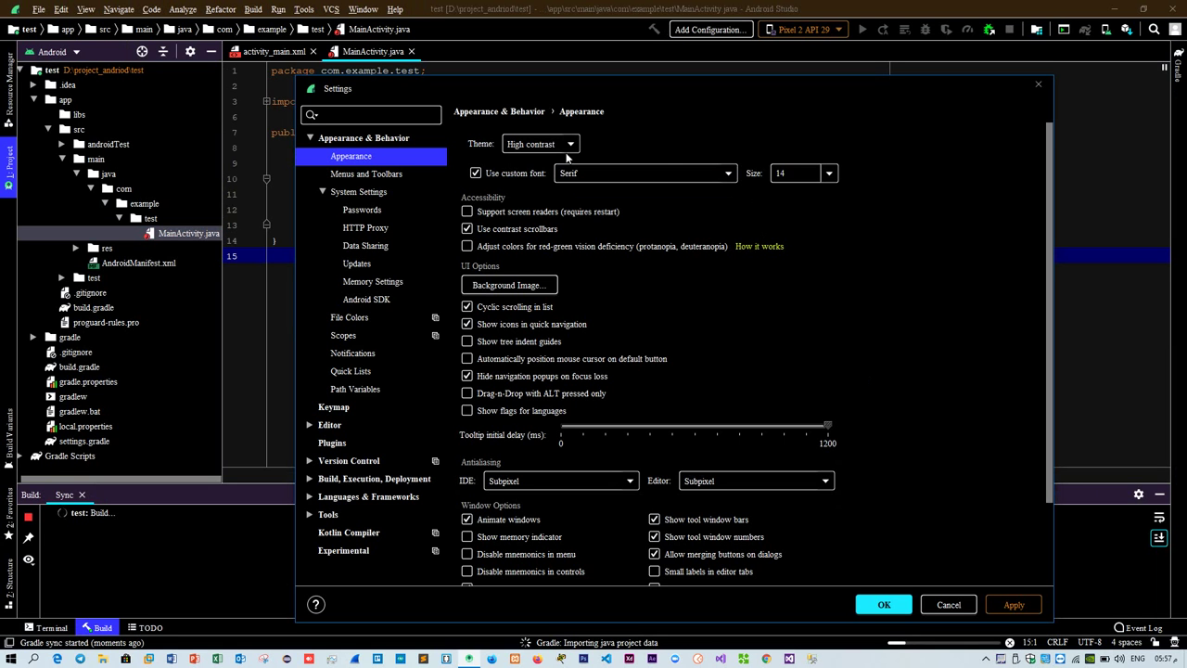
- Switch the IDE theme to IntelliJ, apply it and close the settings
{"action": "left_click", "coordinate": [568, 147]}
{"action": "left_click", "coordinate": [524, 195]}
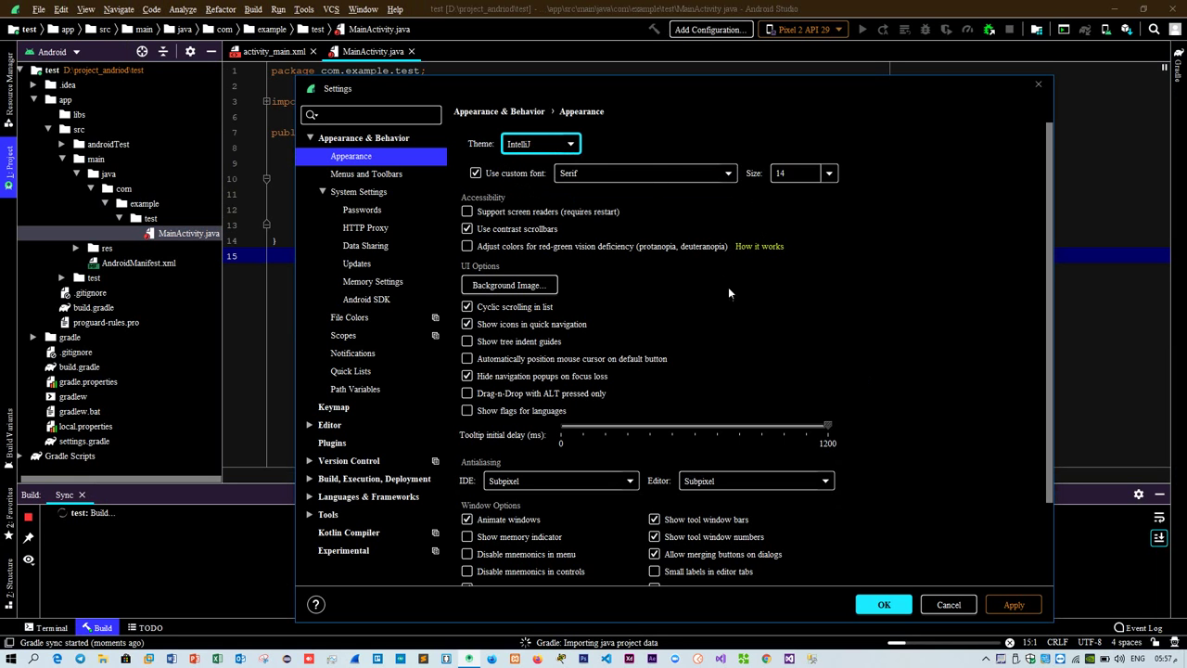
{"action": "left_click", "coordinate": [1014, 604]}
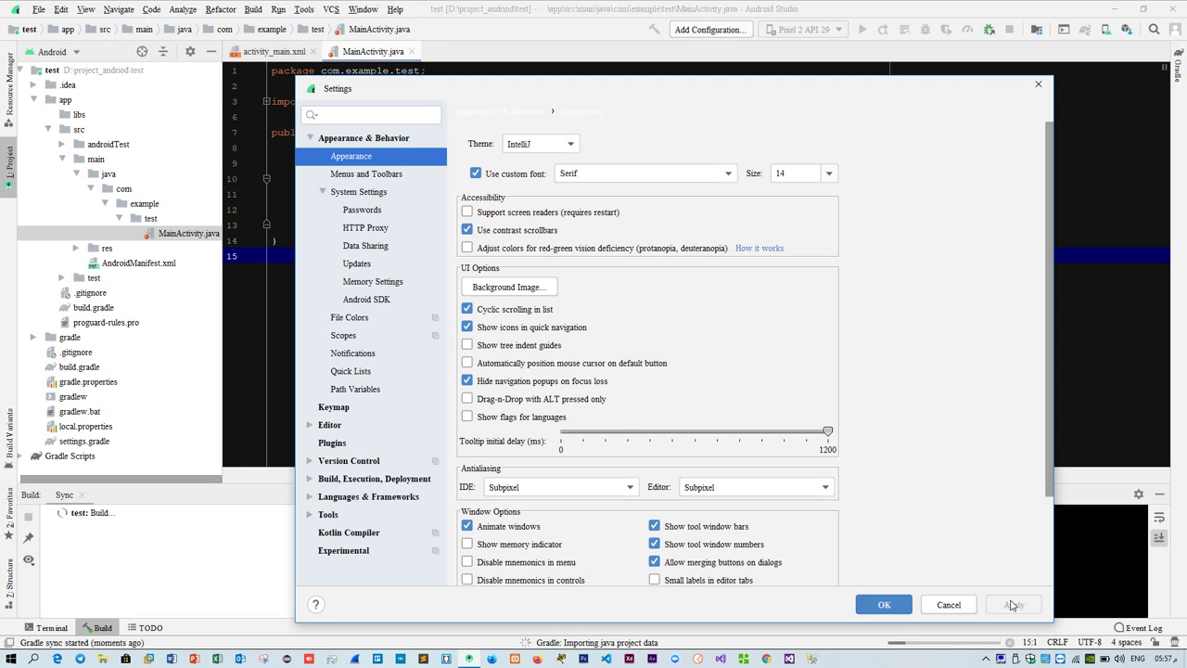
{"action": "left_click", "coordinate": [886, 604]}
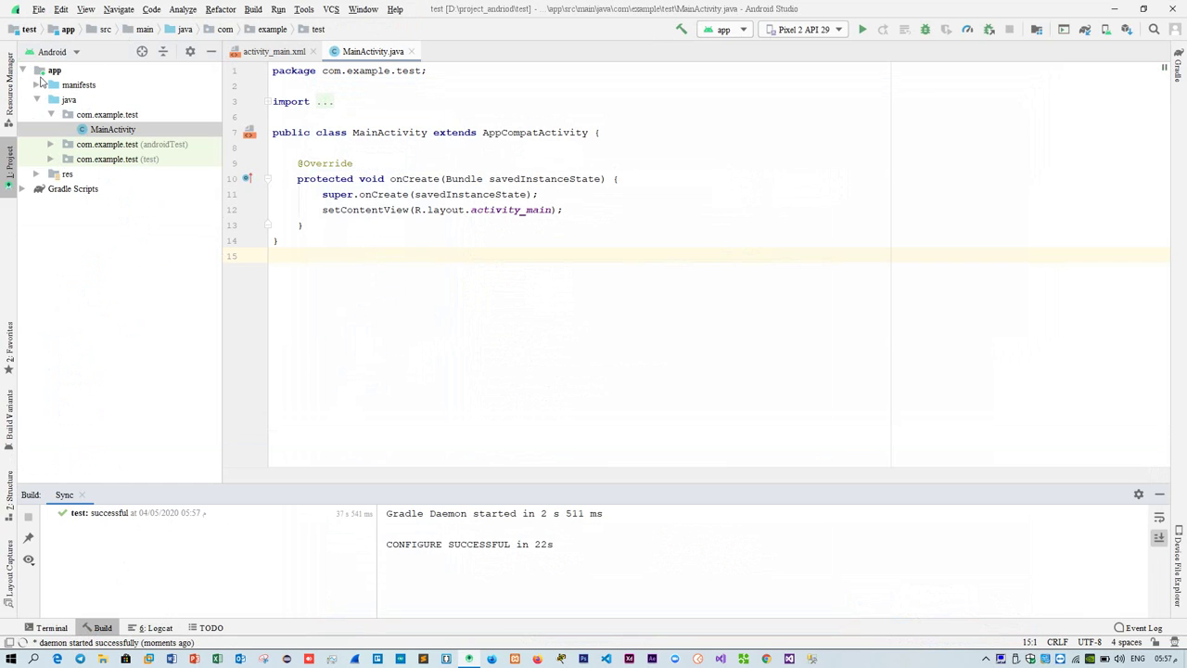
- Highlight the code in MainActivity.java line by line from the end upward to examine it, and clear the selection
{"action": "key", "text": "shift+Up"}
{"action": "key", "text": "shift+Up"}
{"action": "key", "text": "shift+Up"}
{"action": "key", "text": "shift+Up"}
{"action": "key", "text": "shift+Up"}
{"action": "key", "text": "shift+Up"}
{"action": "key", "text": "shift+Up"}
{"action": "key", "text": "shift+Up"}
{"action": "key", "text": "shift+Up"}
{"action": "key", "text": "shift+Up"}
{"action": "key", "text": "shift+Up"}
{"action": "key", "text": "shift+Up"}
{"action": "key", "text": "shift+Up"}
{"action": "left_click", "coordinate": [414, 268]}
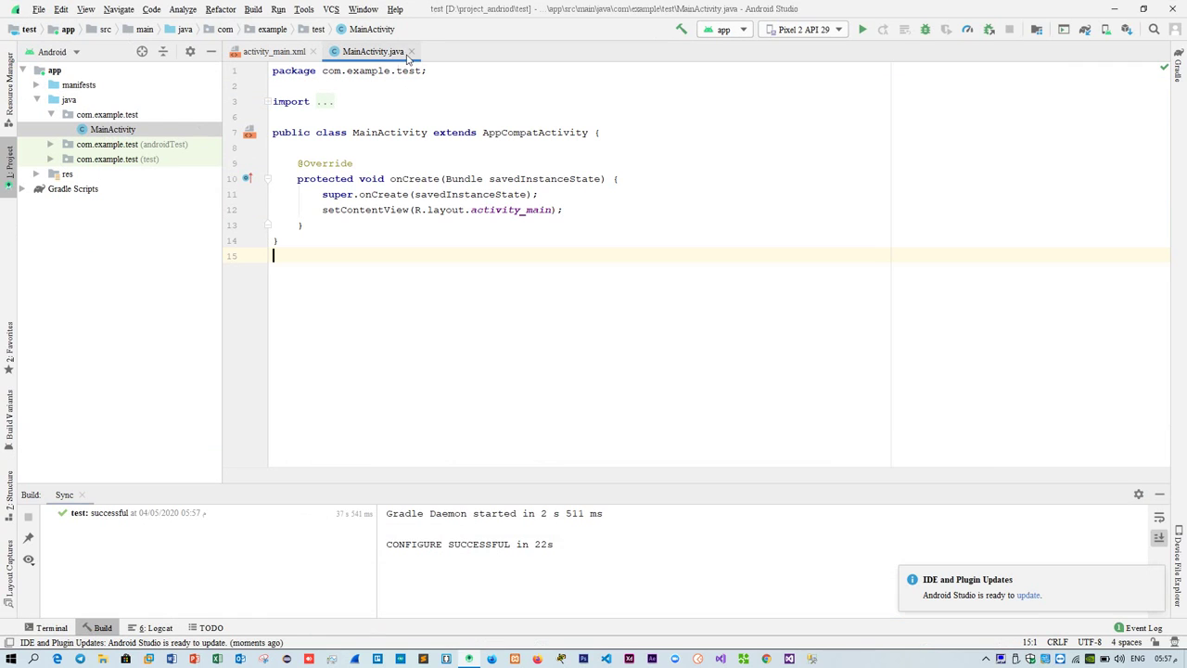
- Open AndroidManifest.xml from the app module's manifests folder and highlight its whole code to examine it
{"action": "left_click", "coordinate": [25, 70]}
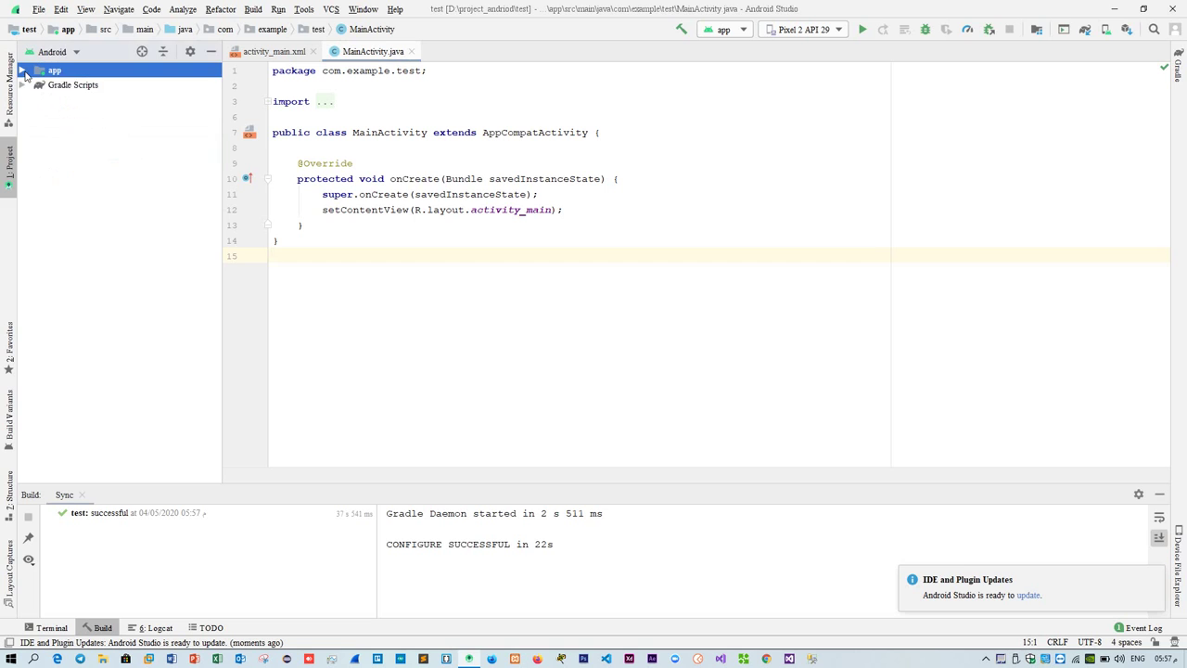
{"action": "double_click", "coordinate": [36, 70]}
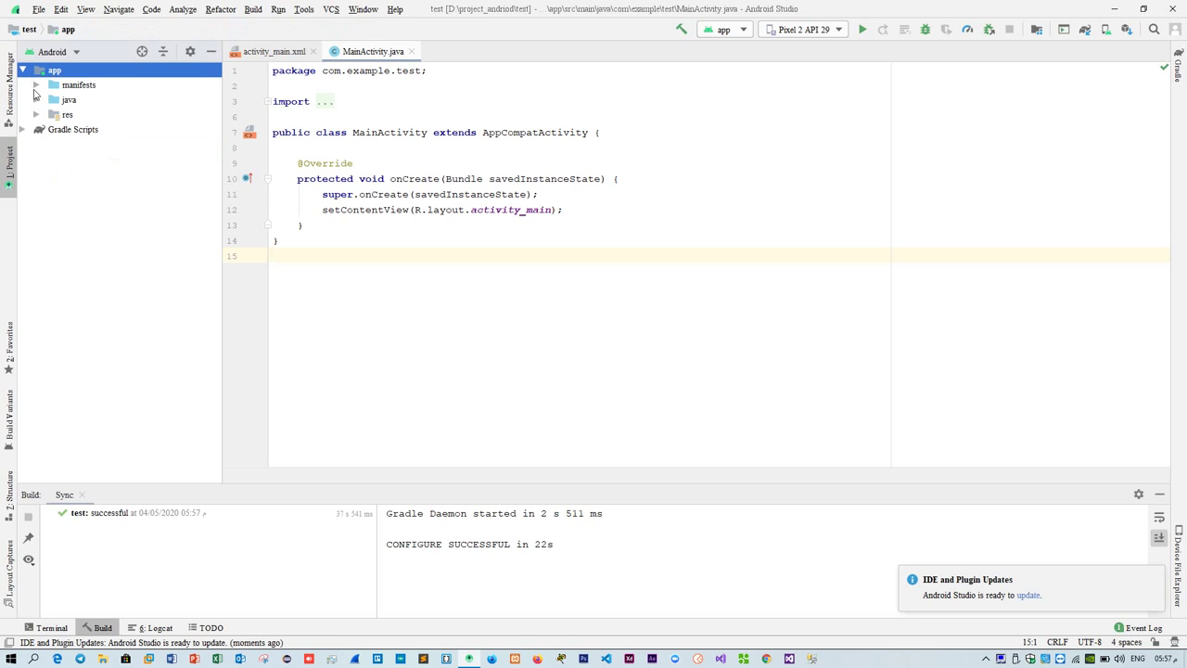
{"action": "left_click", "coordinate": [35, 85]}
{"action": "double_click", "coordinate": [107, 100]}
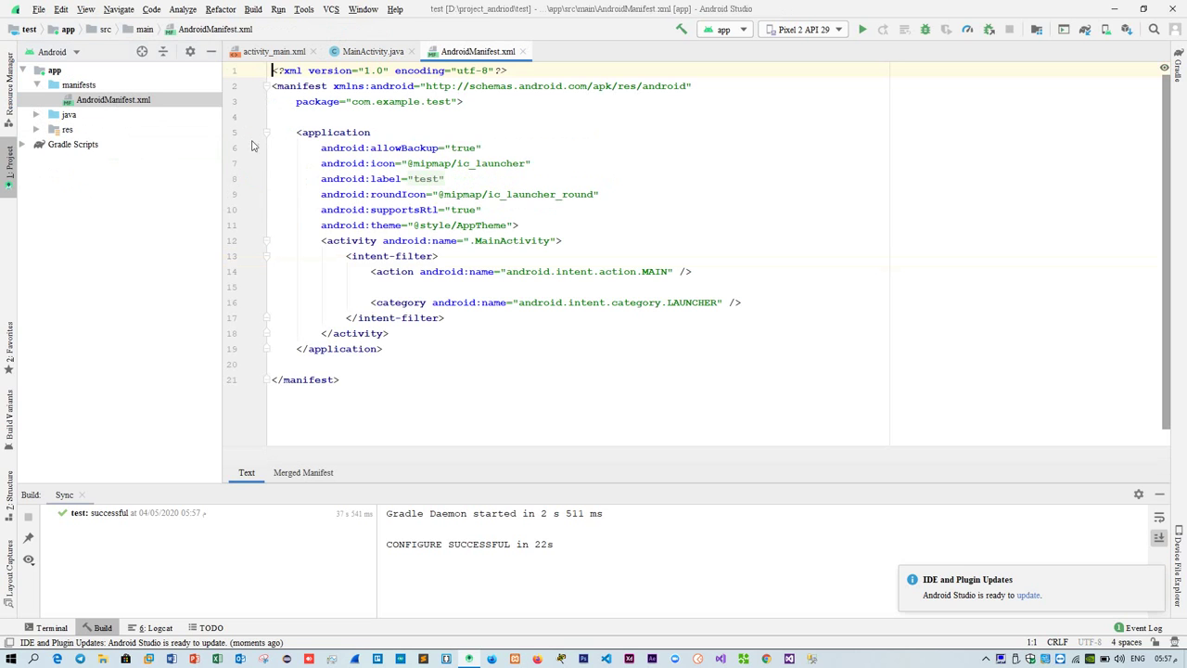
{"action": "left_click_drag", "start_coordinate": [464, 378], "coordinate": [265, 71]}
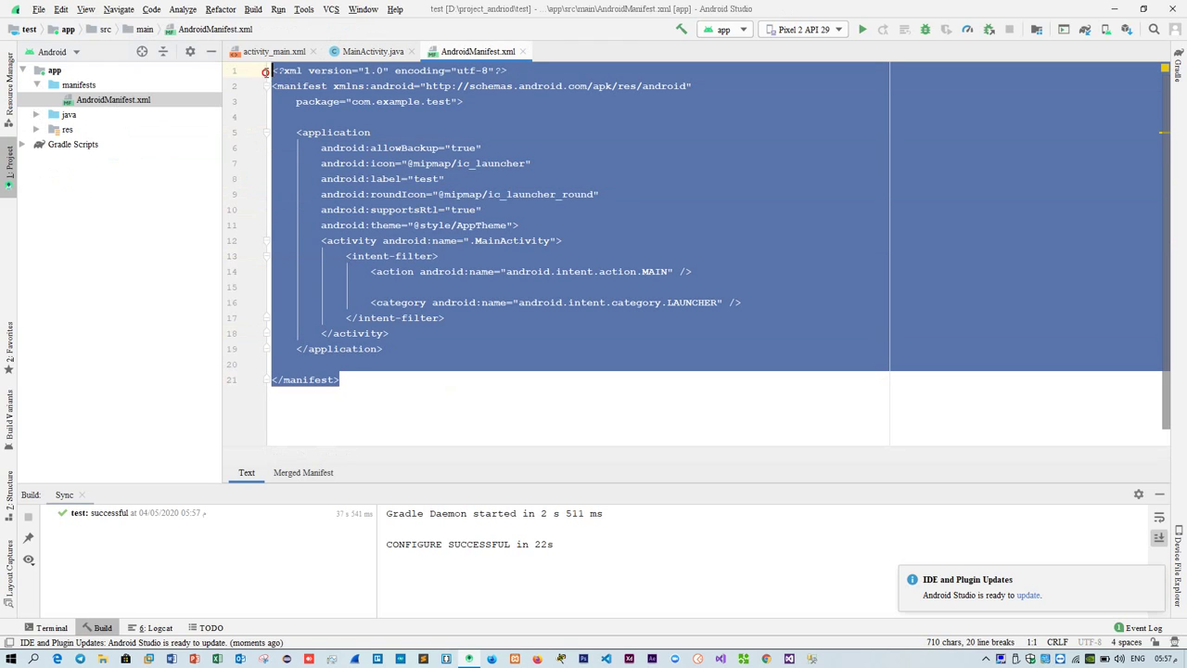
{"action": "left_click", "coordinate": [395, 224]}
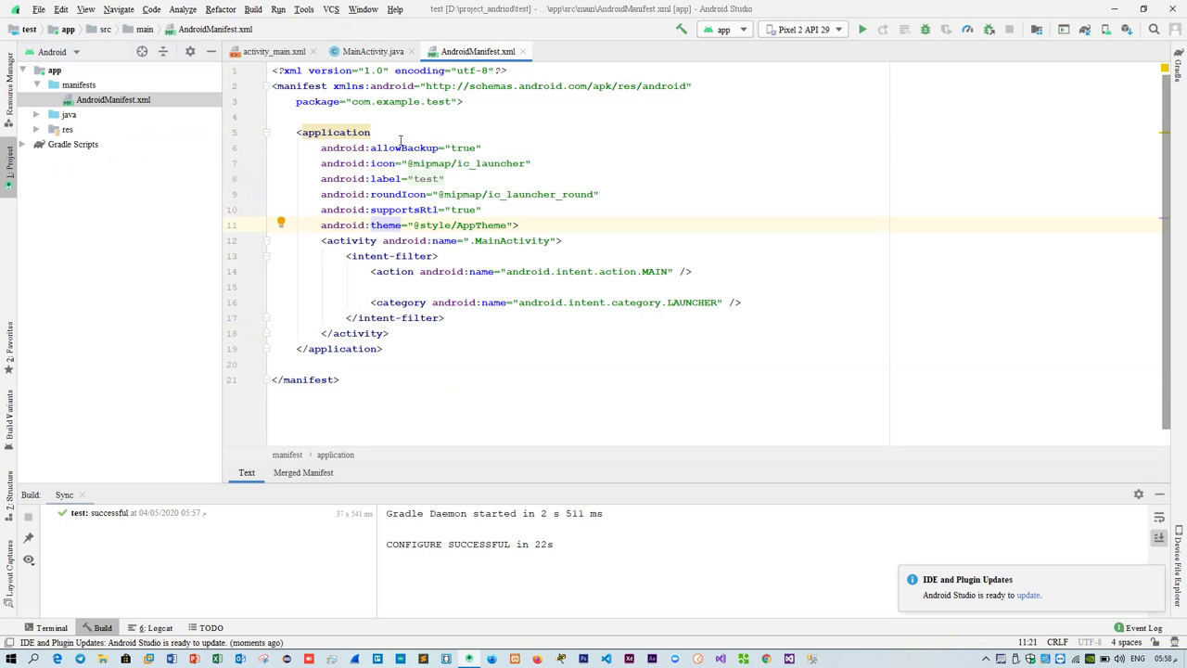